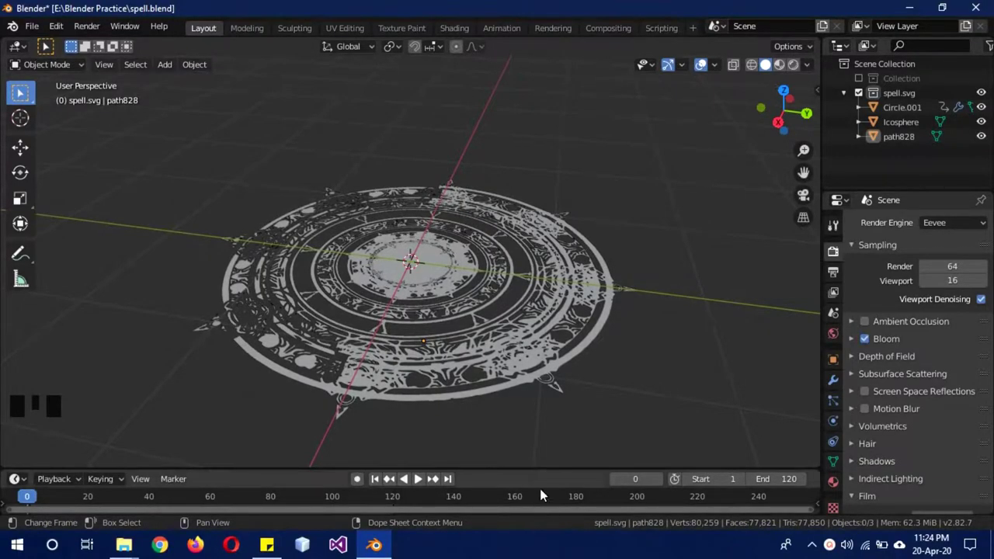
Bring up the Output properties showing the render path, still /tmp\.
{"action": "left_click", "coordinate": [833, 272]}
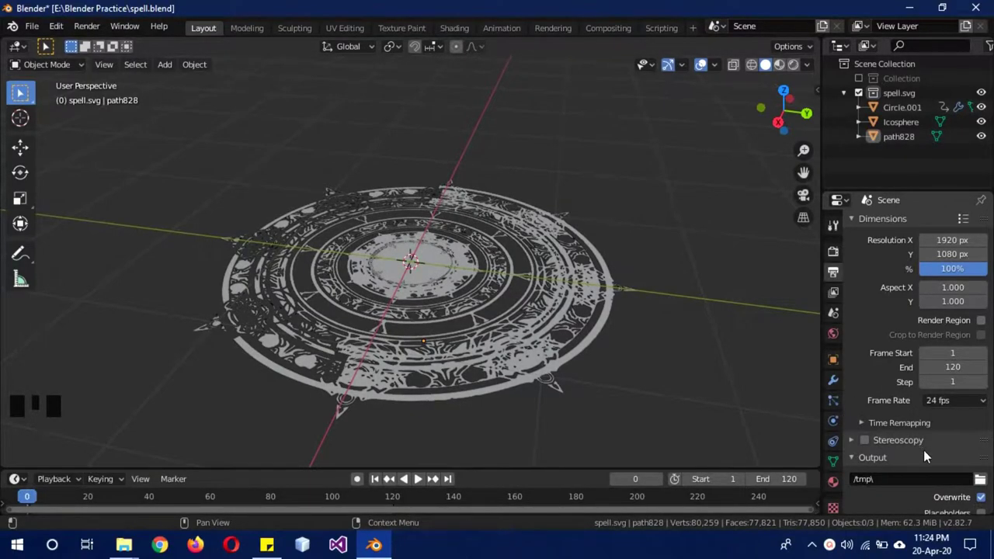
{"action": "scroll", "coordinate": [914, 435], "scroll_direction": "down", "scroll_amount": 1}
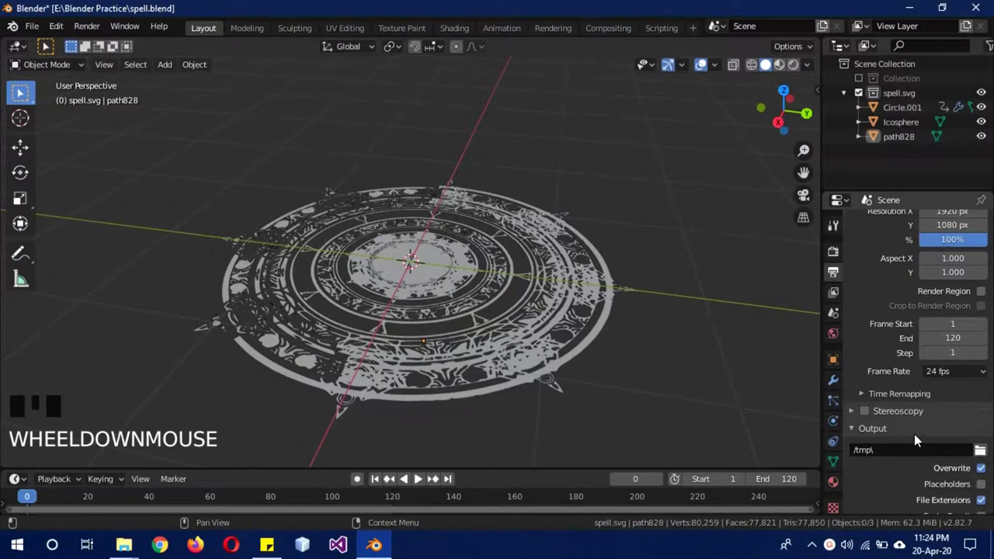
Set the render output path to Desktop\Combine with the file name prefix 'sms'.
{"action": "left_click", "coordinate": [979, 450]}
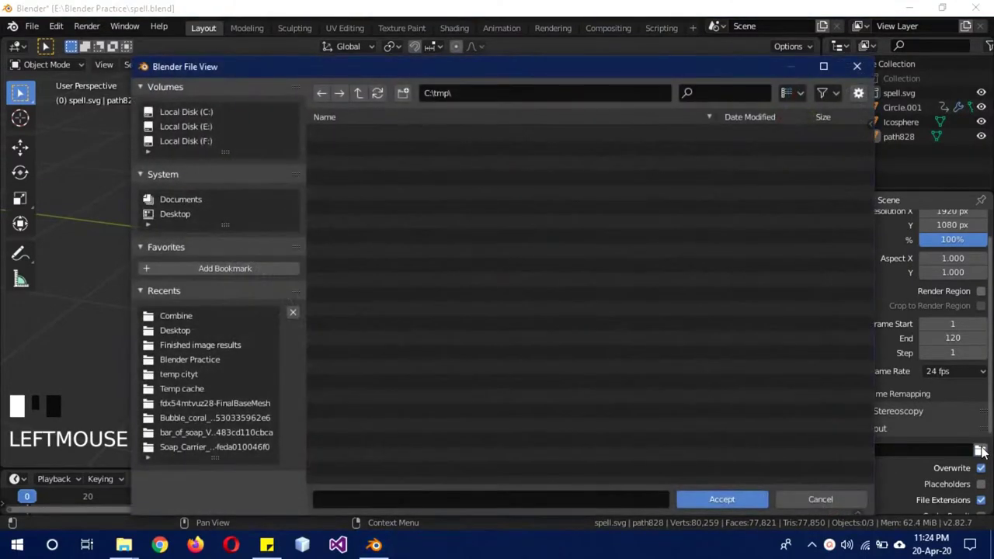
{"action": "left_click", "coordinate": [184, 214]}
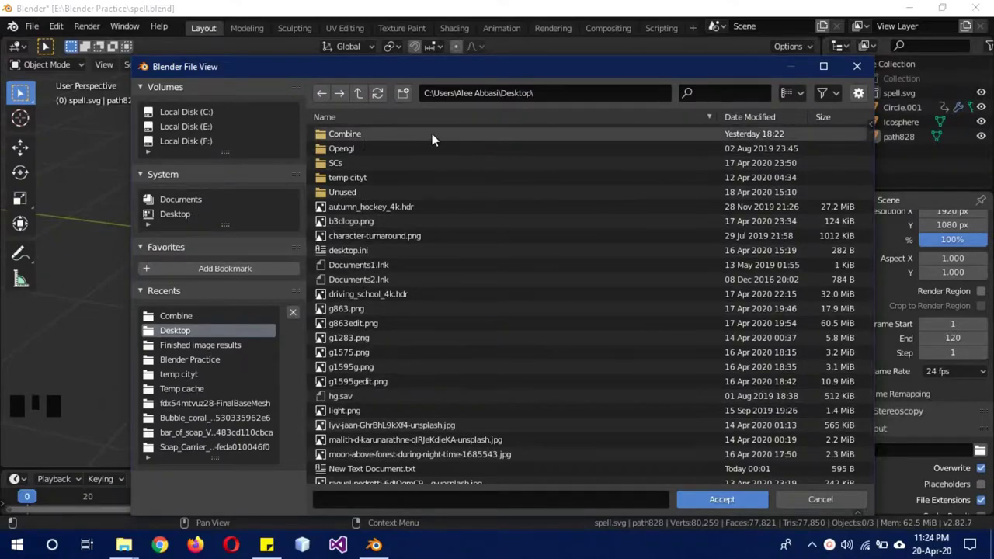
{"action": "left_click", "coordinate": [374, 133]}
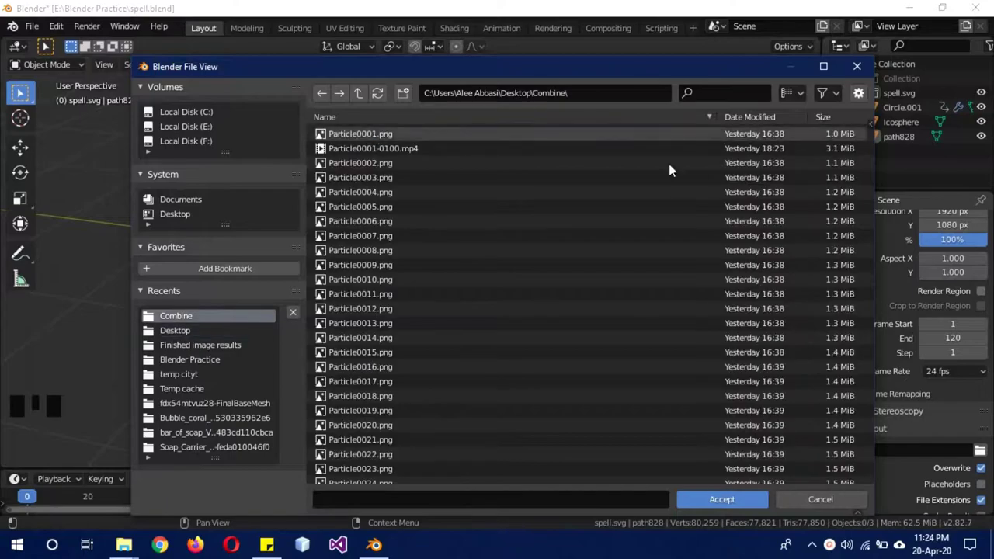
{"action": "left_click", "coordinate": [726, 499]}
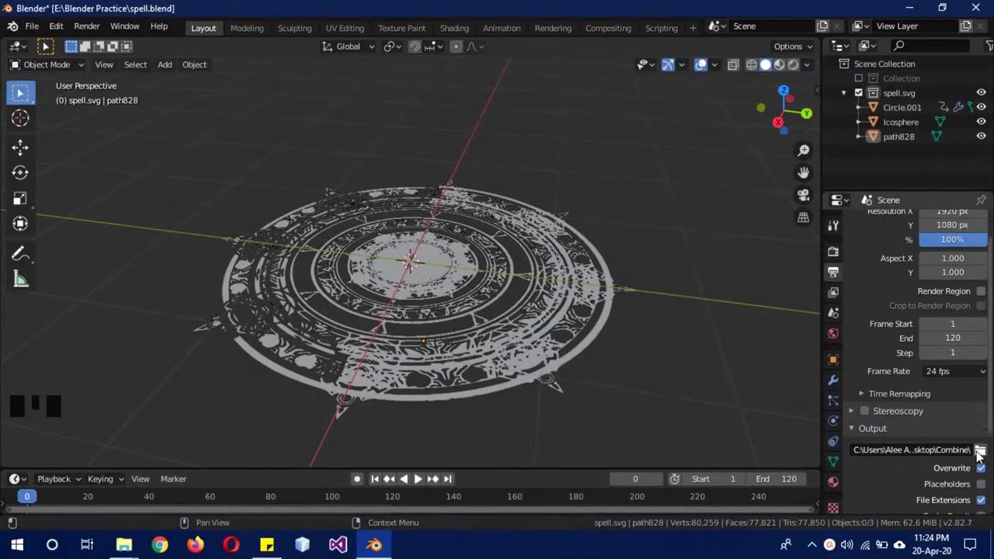
{"action": "left_click", "coordinate": [980, 450]}
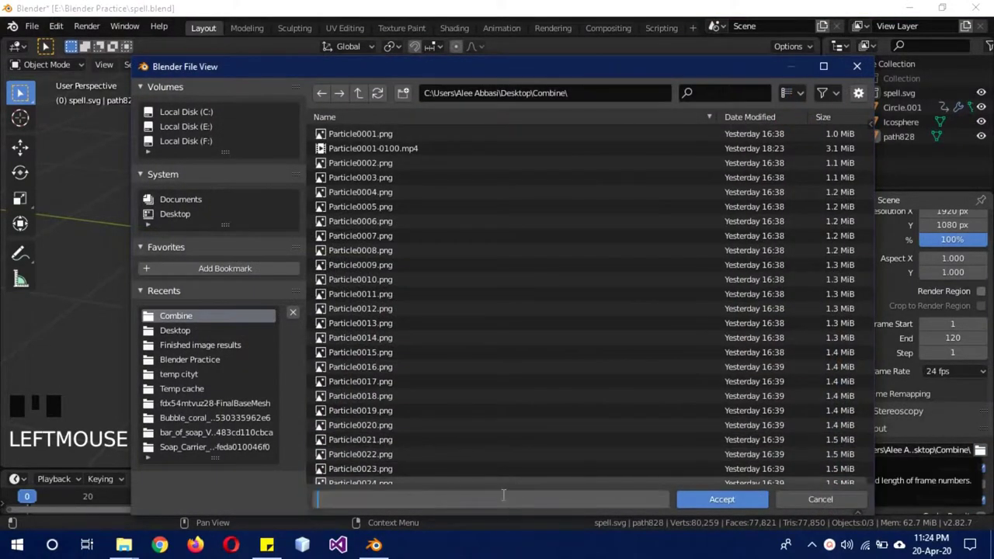
{"action": "type", "text": "sms"}
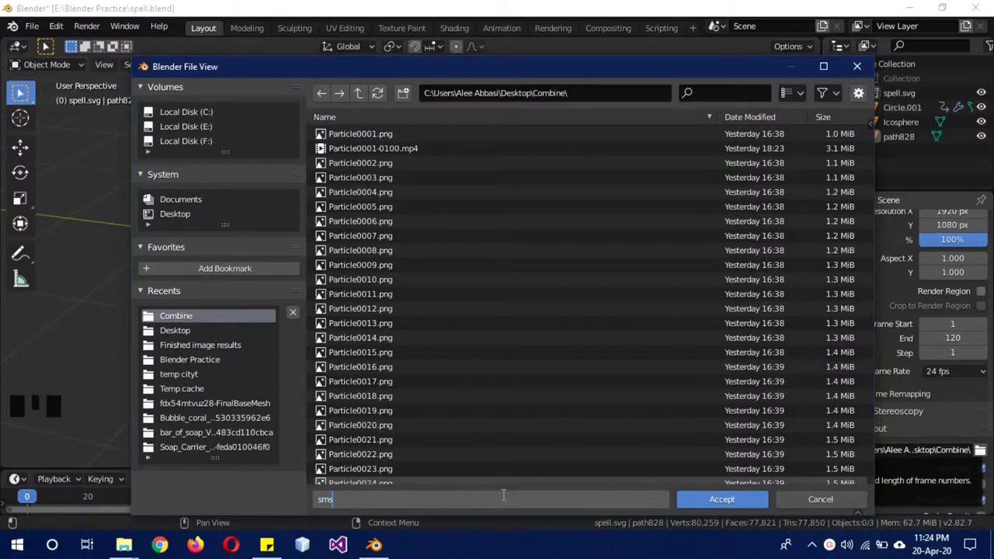
{"action": "left_click", "coordinate": [729, 499]}
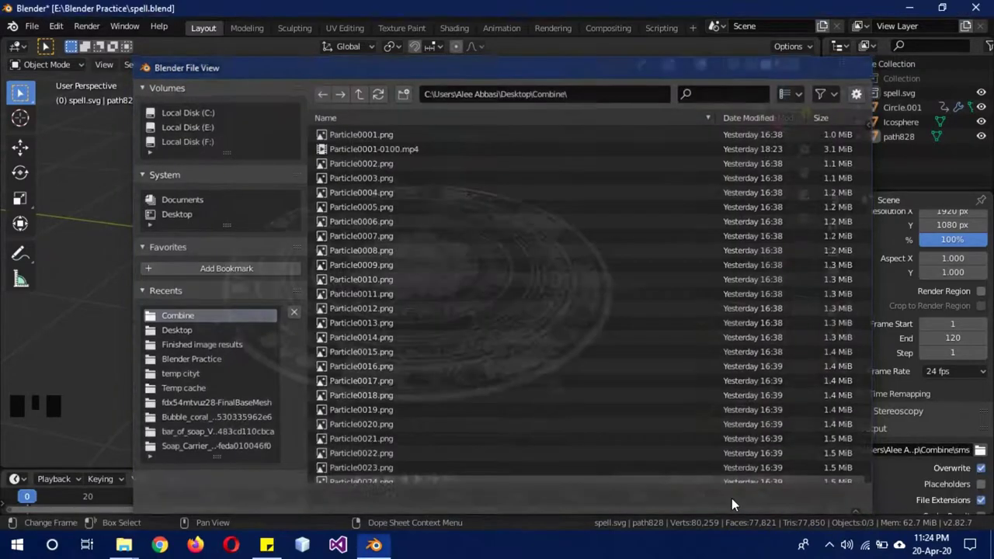
Change the output file format to FFmpeg Video.
{"action": "scroll", "coordinate": [903, 397], "scroll_direction": "down", "scroll_amount": 2}
{"action": "scroll", "coordinate": [903, 397], "scroll_direction": "down", "scroll_amount": 1}
{"action": "scroll", "coordinate": [883, 414], "scroll_direction": "down", "scroll_amount": 2}
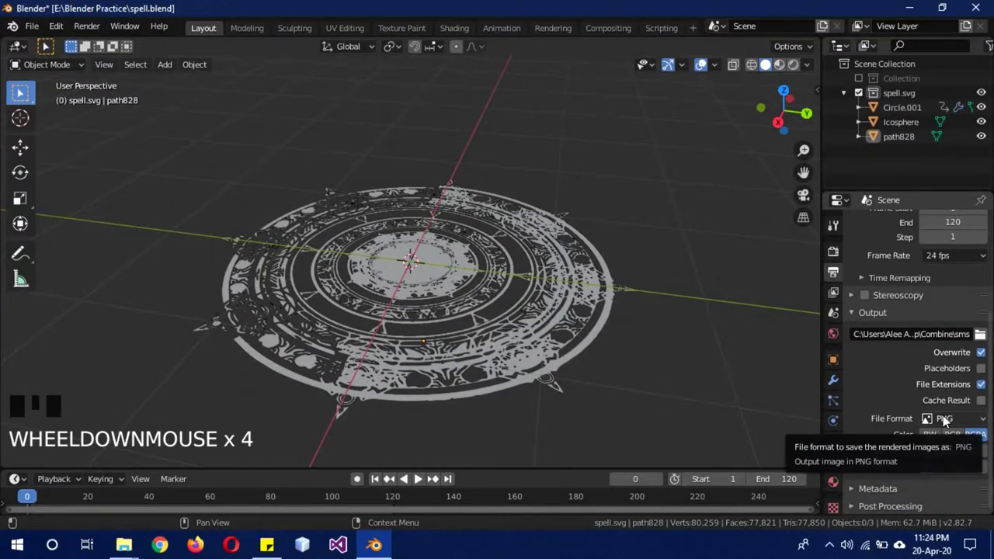
{"action": "left_click", "coordinate": [944, 419]}
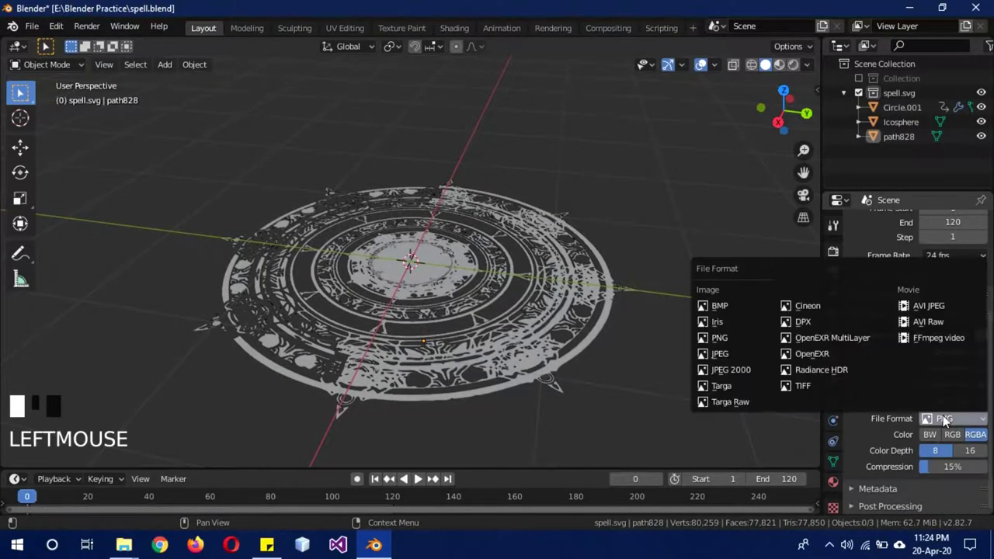
{"action": "left_click", "coordinate": [949, 338]}
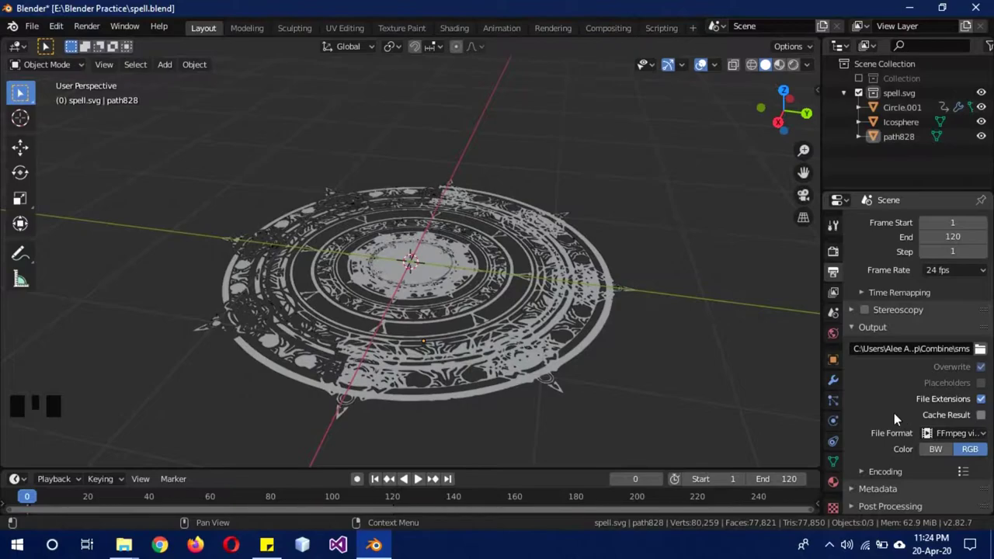
Expand the Encoding settings and set the container to MPEG-4.
{"action": "scroll", "coordinate": [890, 458], "scroll_direction": "down", "scroll_amount": 2}
{"action": "left_click", "coordinate": [884, 470]}
{"action": "scroll", "coordinate": [846, 404], "scroll_direction": "down", "scroll_amount": 3}
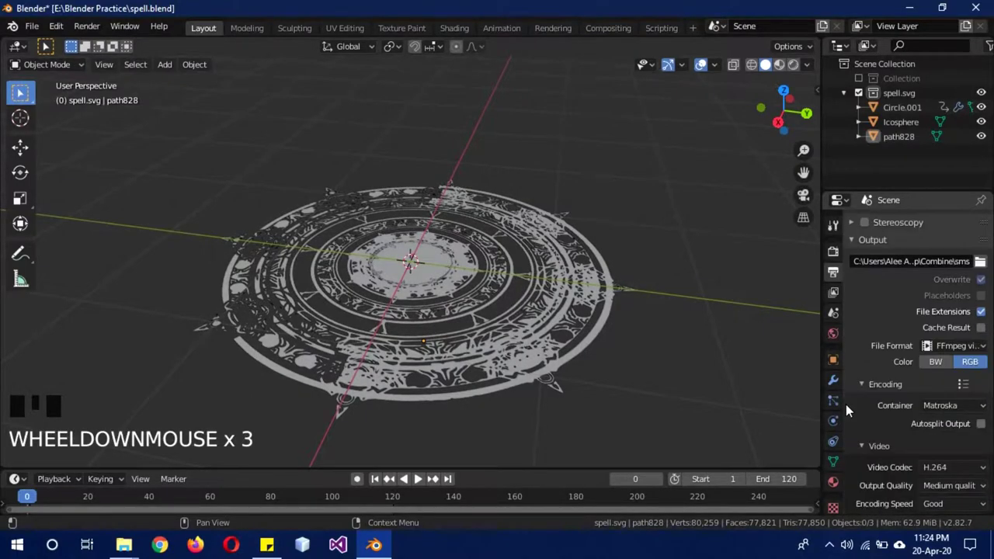
{"action": "left_click", "coordinate": [947, 406]}
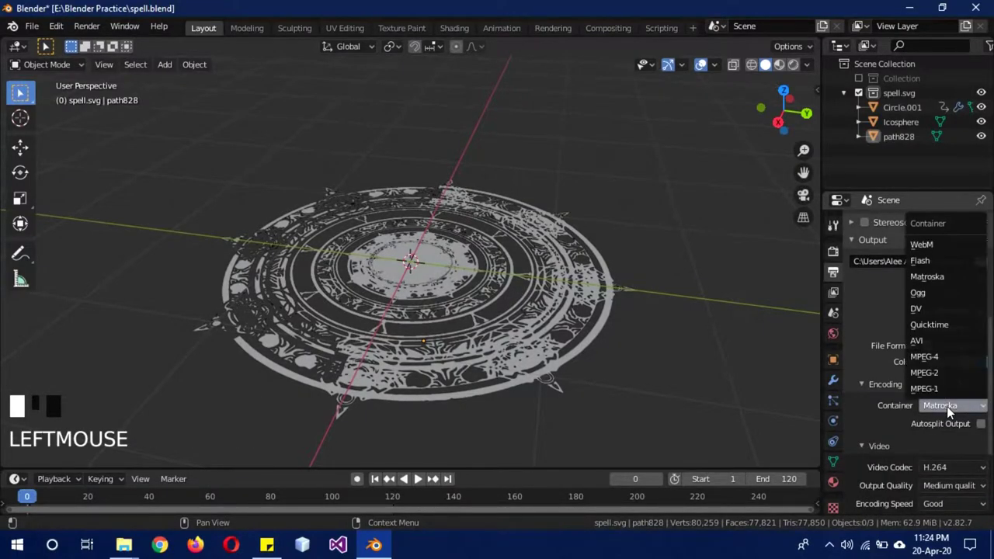
{"action": "left_click", "coordinate": [944, 357]}
{"action": "scroll", "coordinate": [871, 448], "scroll_direction": "down", "scroll_amount": 2}
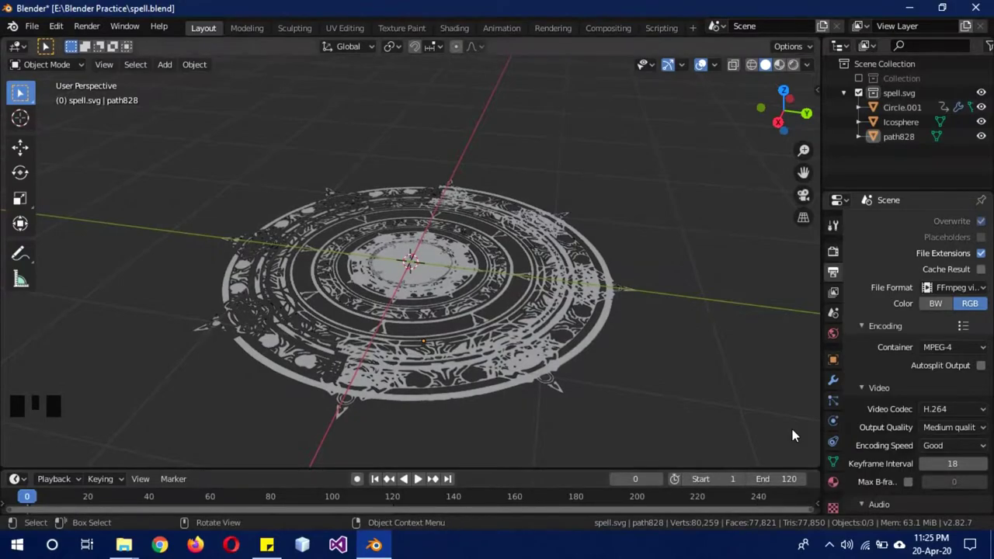
Switch the encoding output quality from Medium to Constant Bitrate.
{"action": "left_click", "coordinate": [947, 428]}
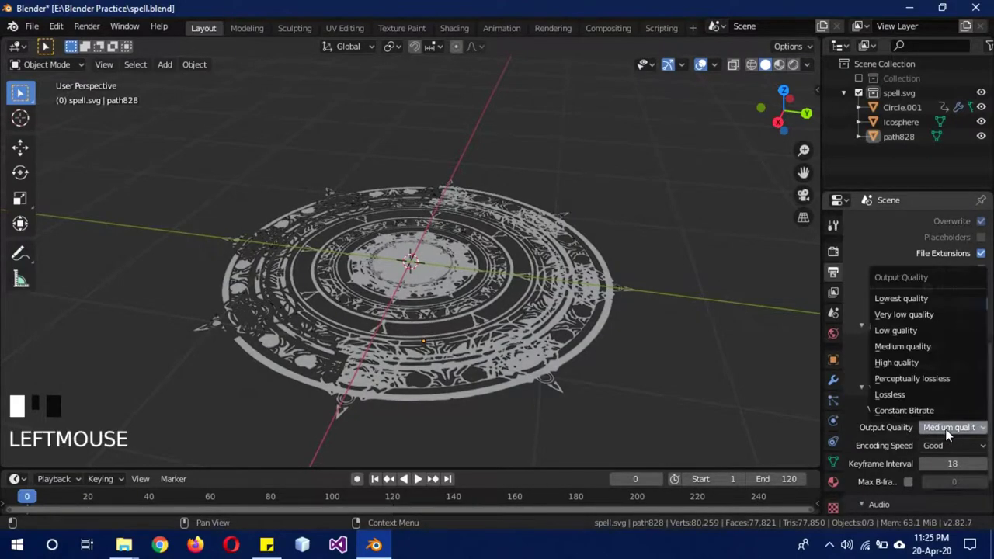
{"action": "left_click", "coordinate": [945, 429]}
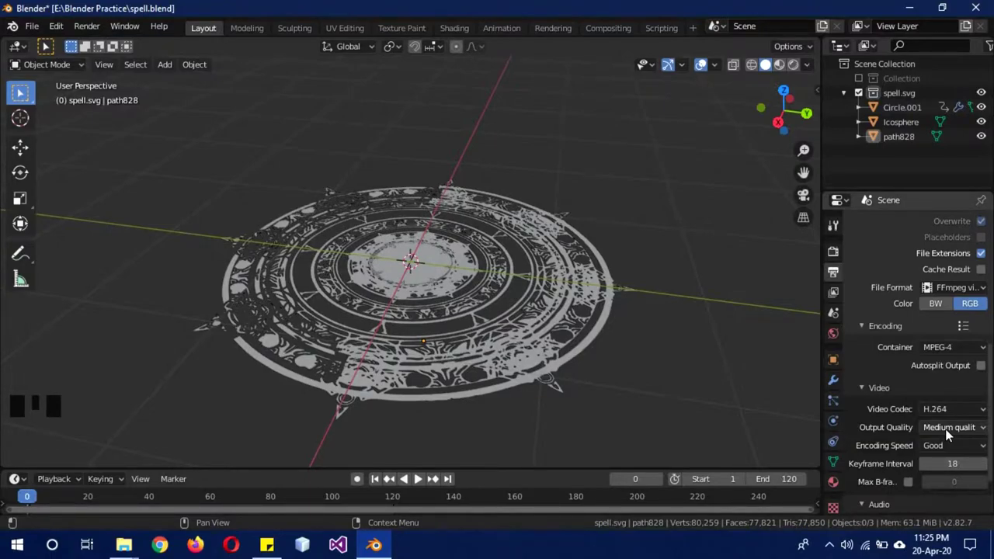
{"action": "left_click", "coordinate": [945, 428]}
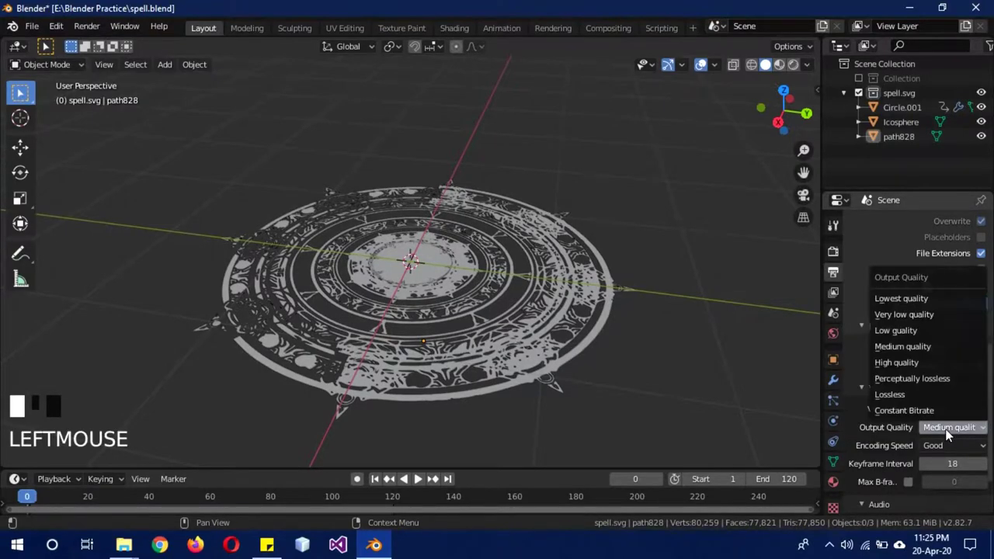
{"action": "left_click", "coordinate": [907, 411]}
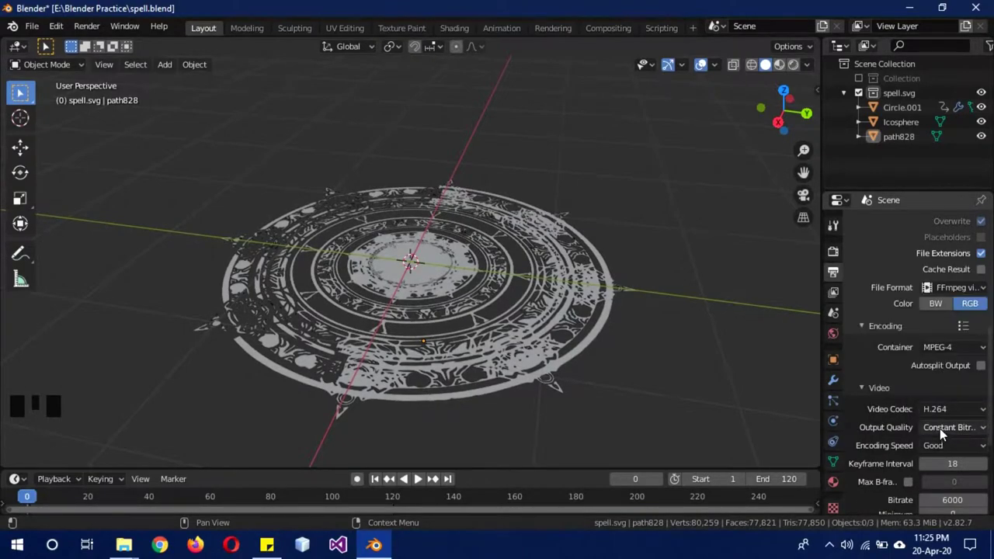
Set the video codec to MPEG-4 (divx) and scroll back up the settings.
{"action": "left_click", "coordinate": [938, 413]}
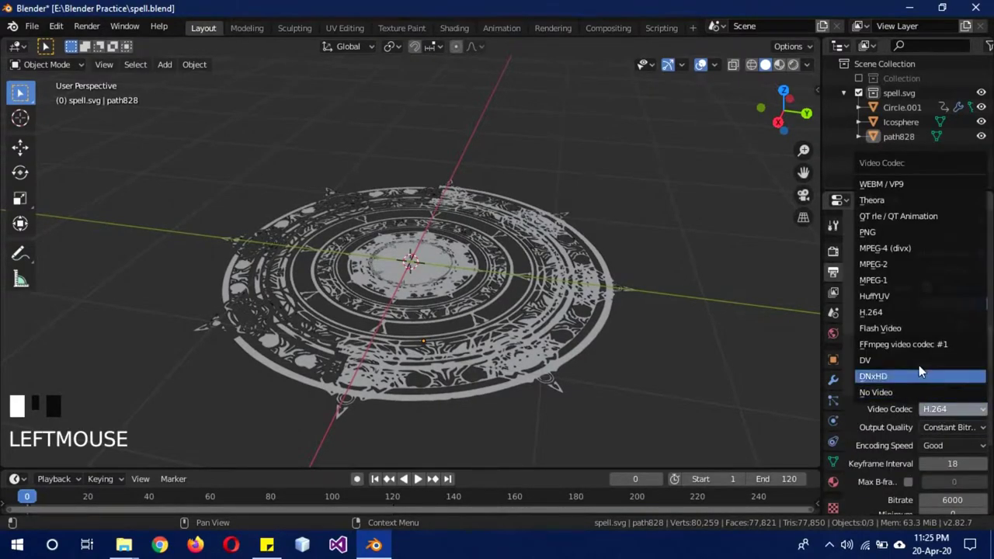
{"action": "left_click", "coordinate": [896, 246]}
{"action": "scroll", "coordinate": [894, 424], "scroll_direction": "down", "scroll_amount": 6}
{"action": "scroll", "coordinate": [893, 424], "scroll_direction": "down", "scroll_amount": 3}
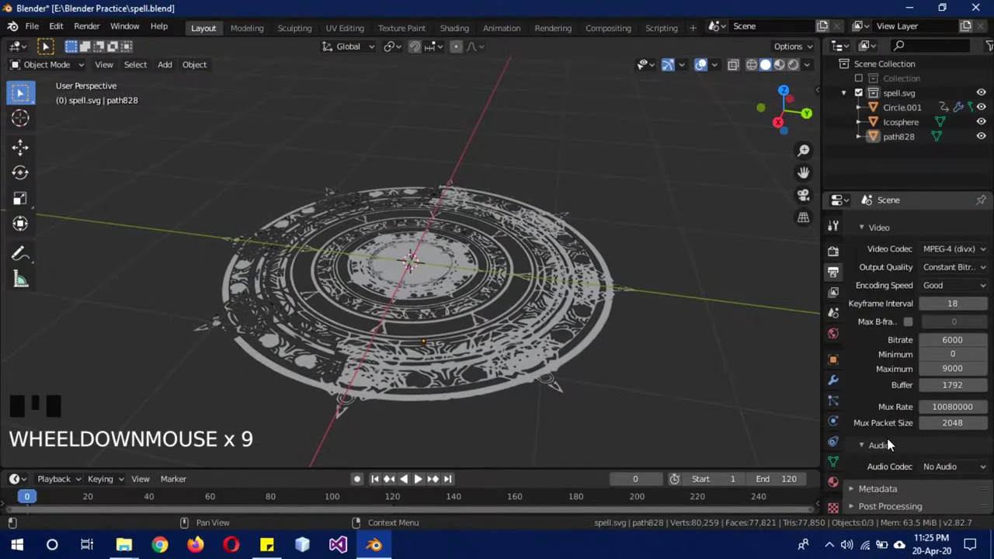
{"action": "scroll", "coordinate": [892, 438], "scroll_direction": "up", "scroll_amount": 4}
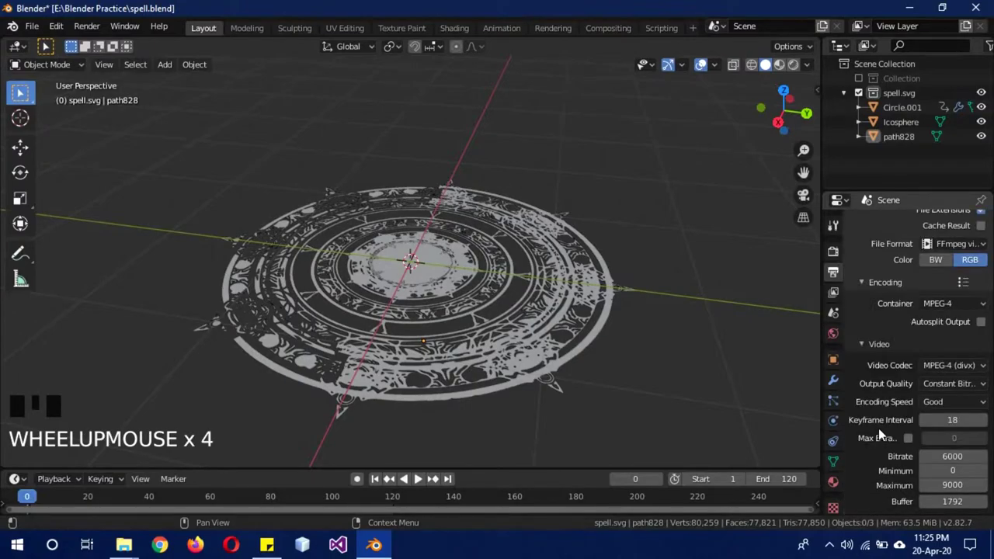
{"action": "scroll", "coordinate": [879, 431], "scroll_direction": "up", "scroll_amount": 10}
{"action": "scroll", "coordinate": [881, 427], "scroll_direction": "up", "scroll_amount": 4}
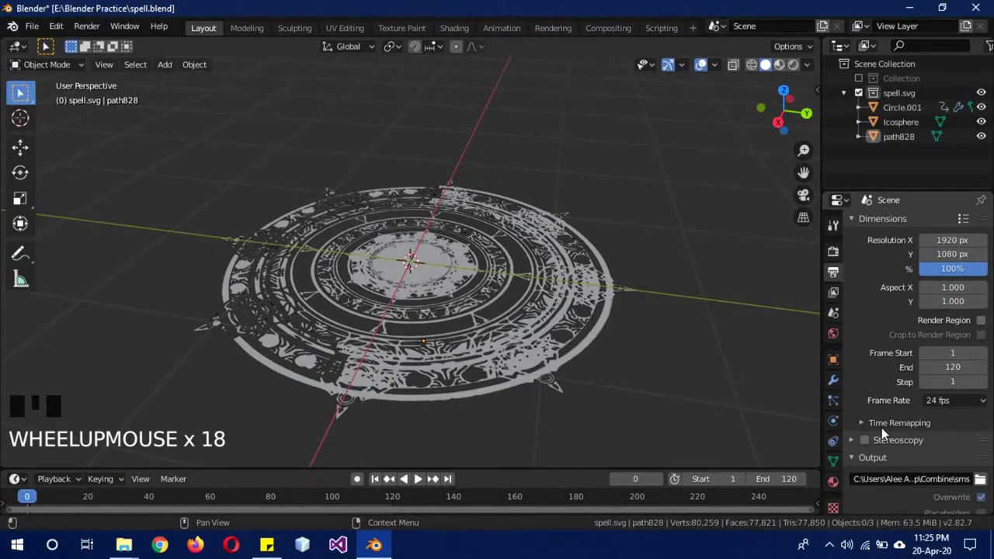
Glance at the Render menu, then enlarge the timeline area upward into the 3D view.
{"action": "left_click", "coordinate": [103, 24]}
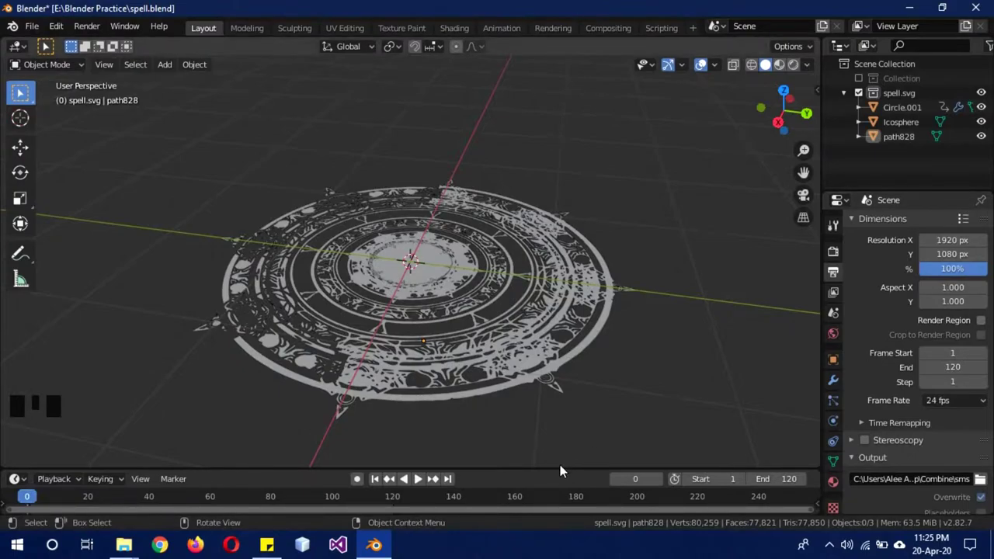
{"action": "left_click_drag", "start_coordinate": [548, 469], "coordinate": [548, 417]}
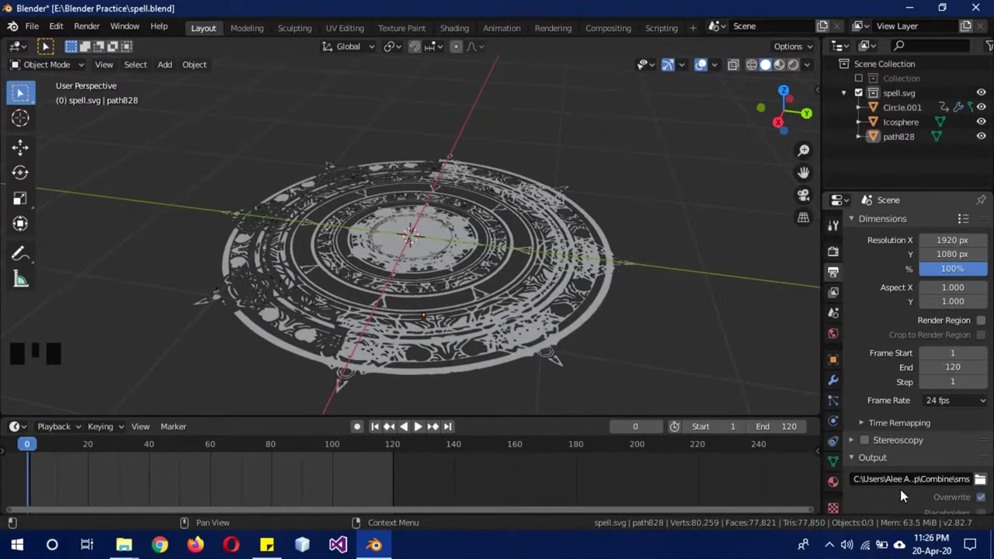
Change the output file format back to PNG images.
{"action": "scroll", "coordinate": [899, 489], "scroll_direction": "down", "scroll_amount": 1}
{"action": "scroll", "coordinate": [892, 481], "scroll_direction": "down", "scroll_amount": 1}
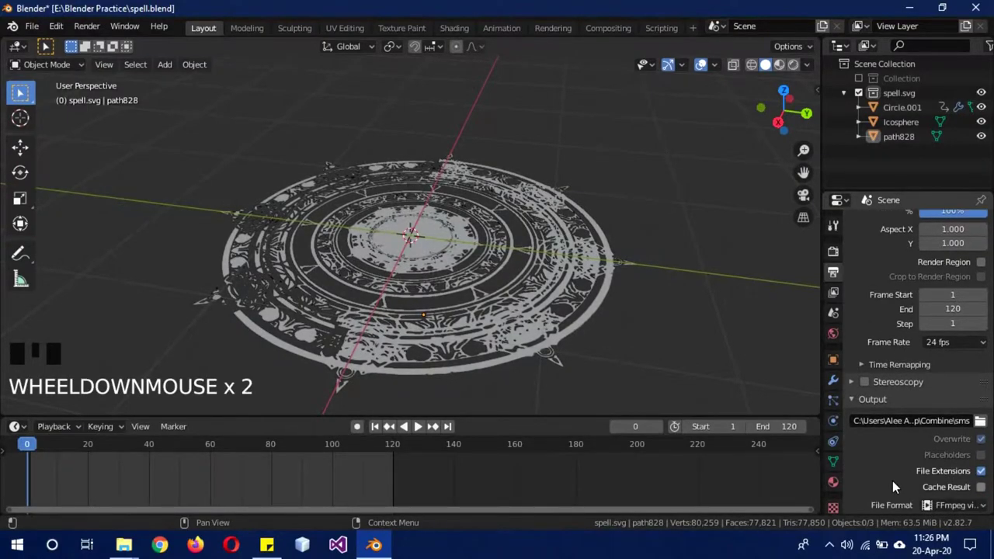
{"action": "scroll", "coordinate": [892, 481], "scroll_direction": "down", "scroll_amount": 2}
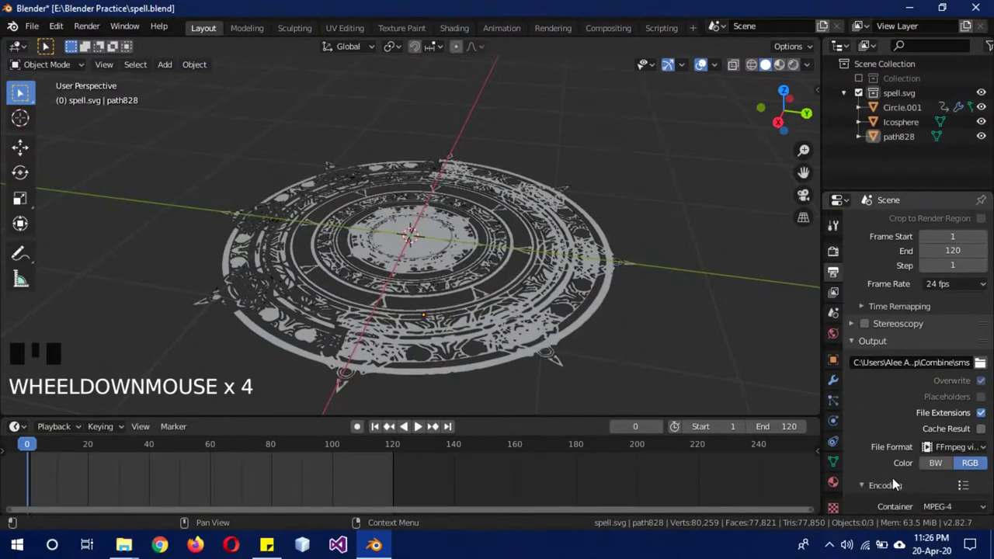
{"action": "left_click", "coordinate": [966, 452]}
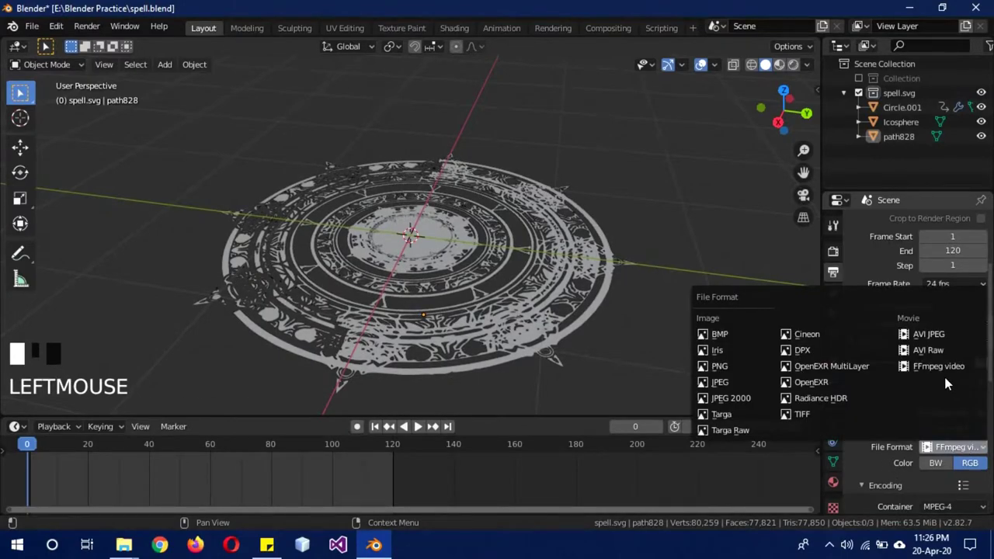
{"action": "left_click", "coordinate": [969, 449]}
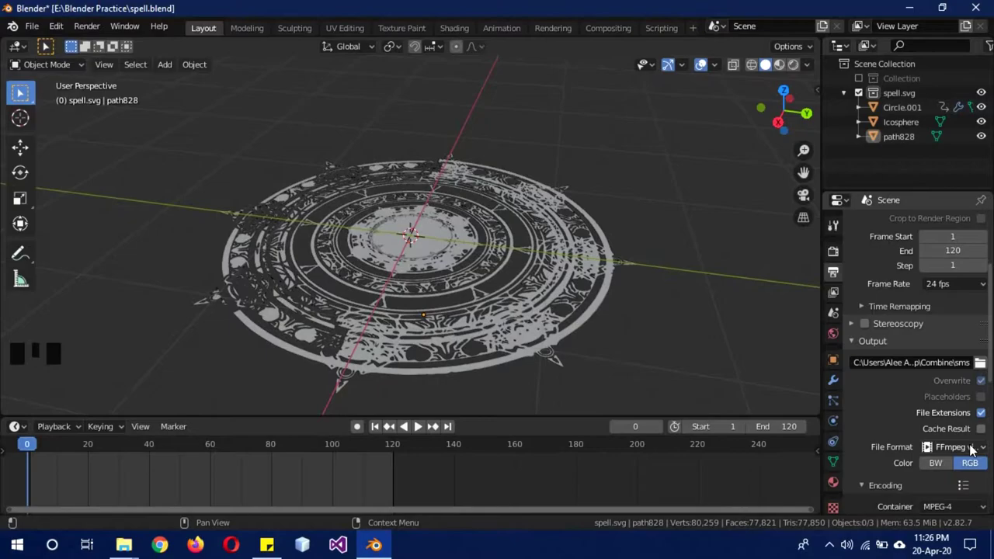
{"action": "left_click", "coordinate": [969, 450]}
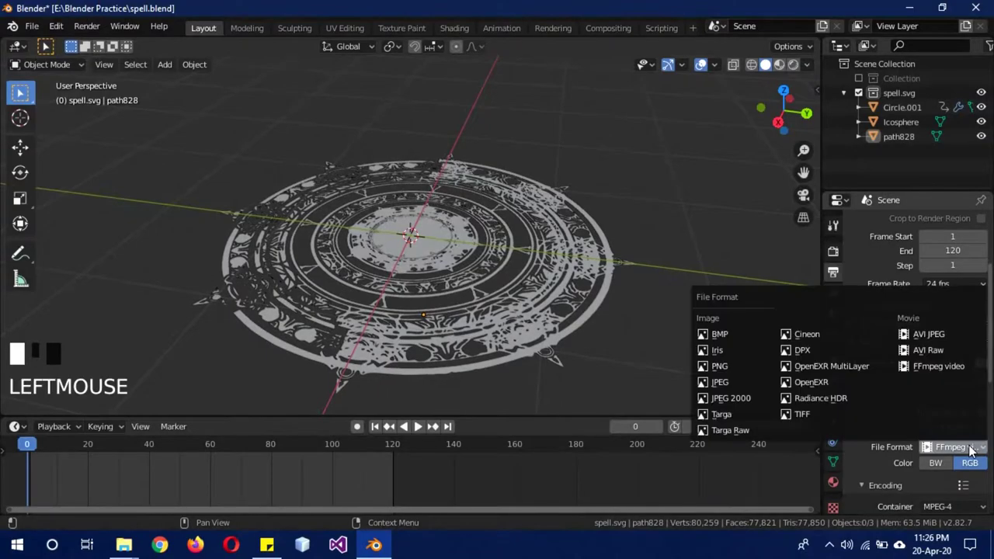
{"action": "left_click", "coordinate": [726, 370]}
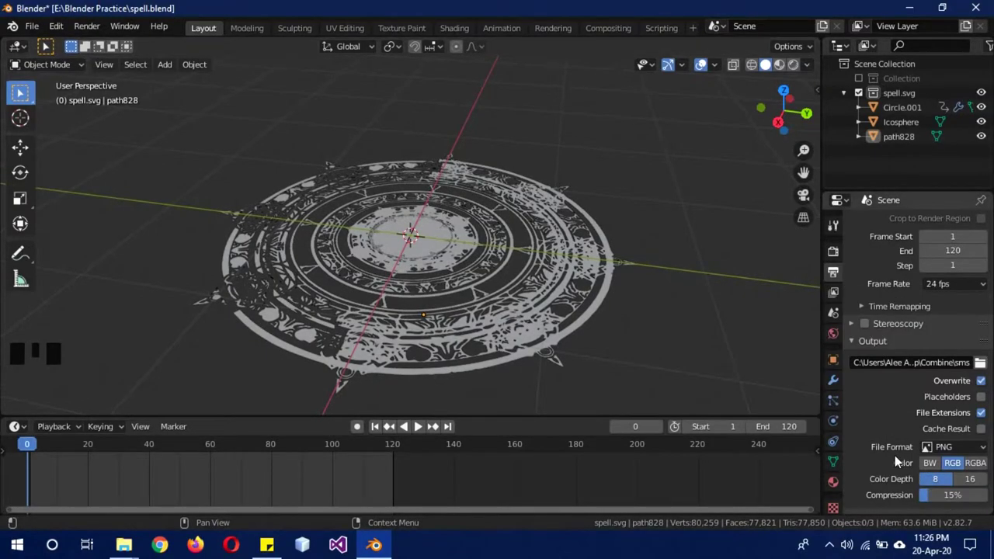
Check the output path browser without changes, then inspect the Combine folder in File Explorer.
{"action": "scroll", "coordinate": [894, 455], "scroll_direction": "down", "scroll_amount": 3}
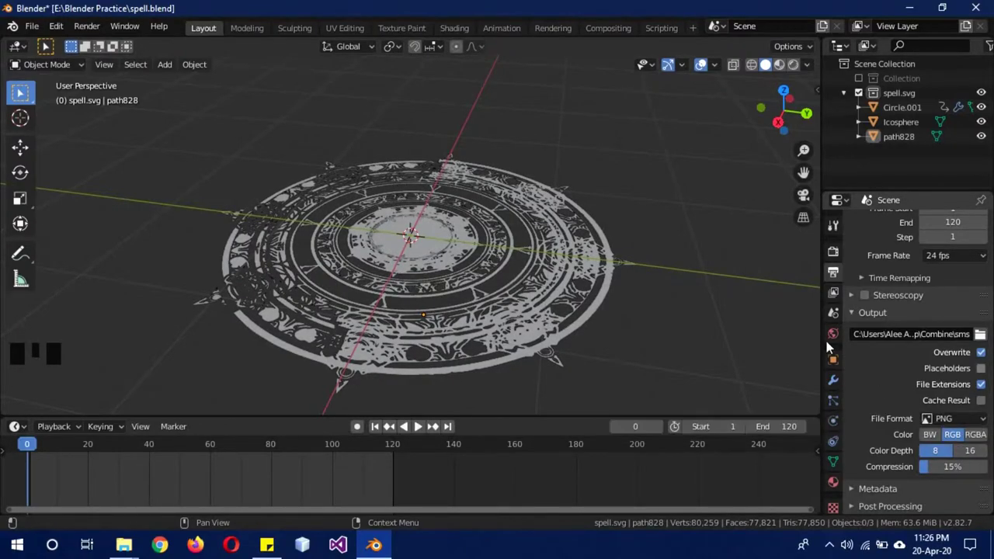
{"action": "left_click", "coordinate": [979, 333]}
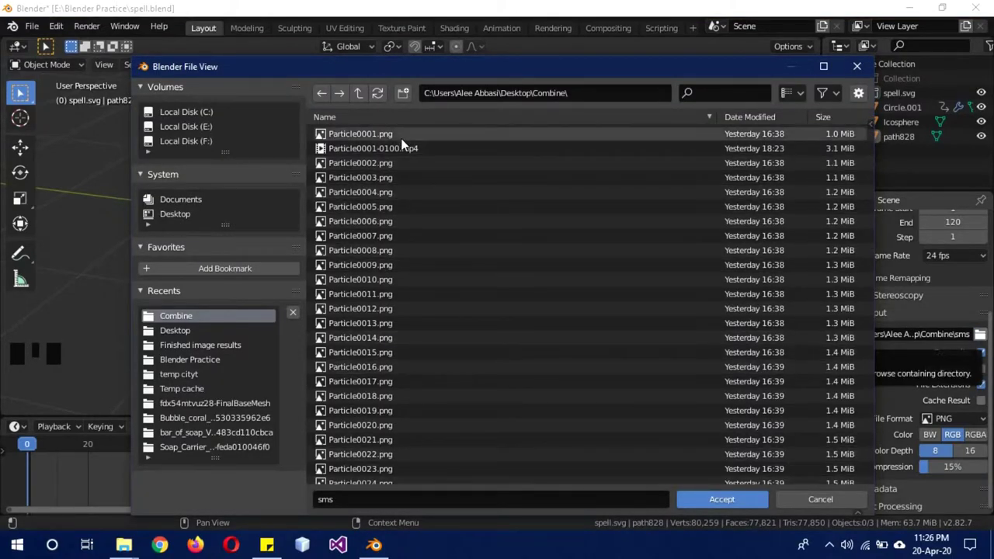
{"action": "left_click", "coordinate": [843, 504]}
{"action": "mouse_move", "coordinate": [124, 545]}
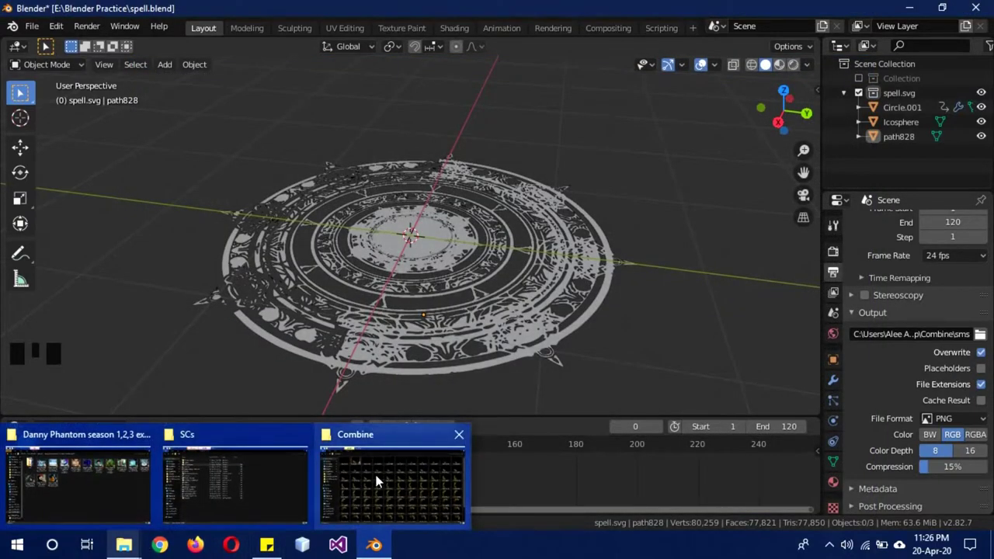
{"action": "left_click", "coordinate": [377, 479]}
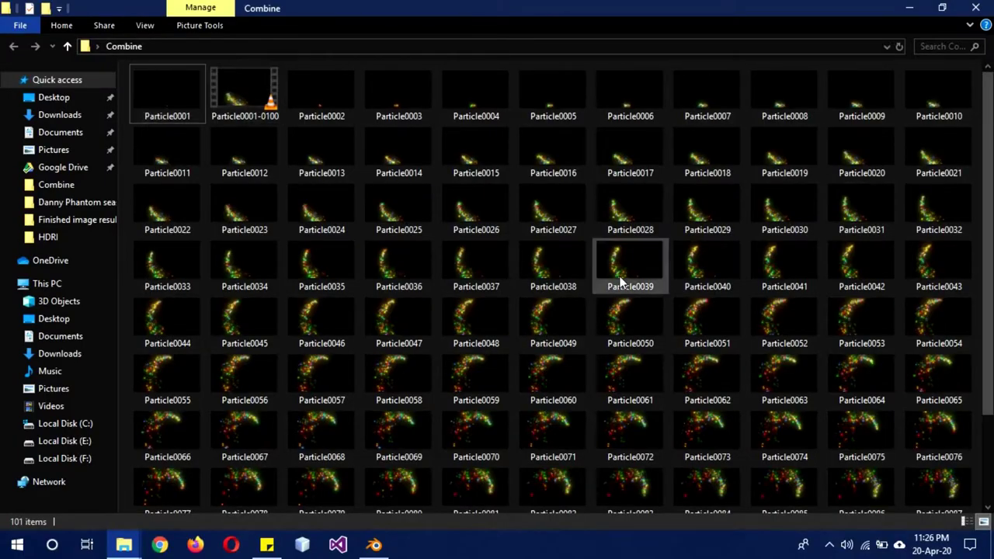
{"action": "scroll", "coordinate": [637, 311], "scroll_direction": "down", "scroll_amount": 2}
{"action": "scroll", "coordinate": [287, 464], "scroll_direction": "up", "scroll_amount": 2}
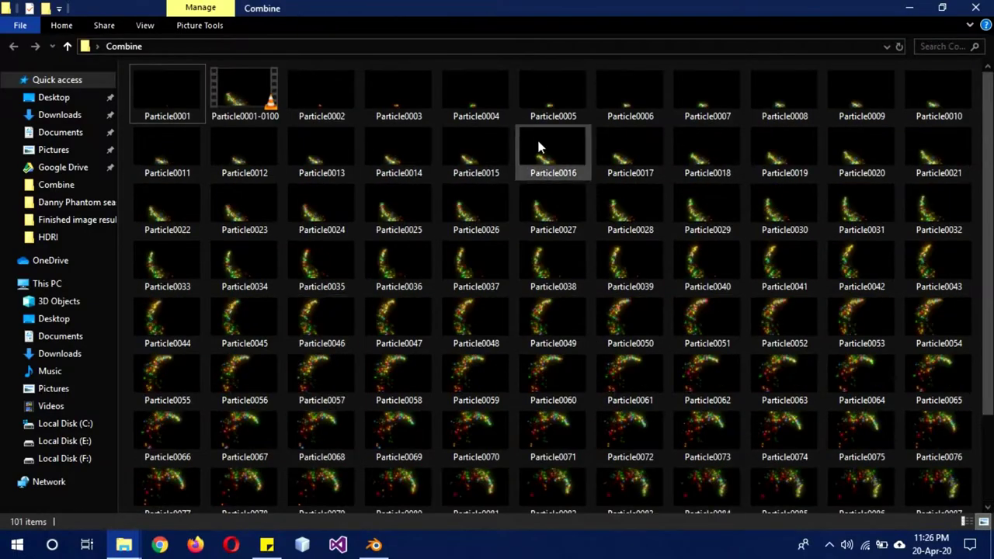
Minimize File Explorer and add a new Video Editing > Video Editing workspace.
{"action": "left_click", "coordinate": [911, 8]}
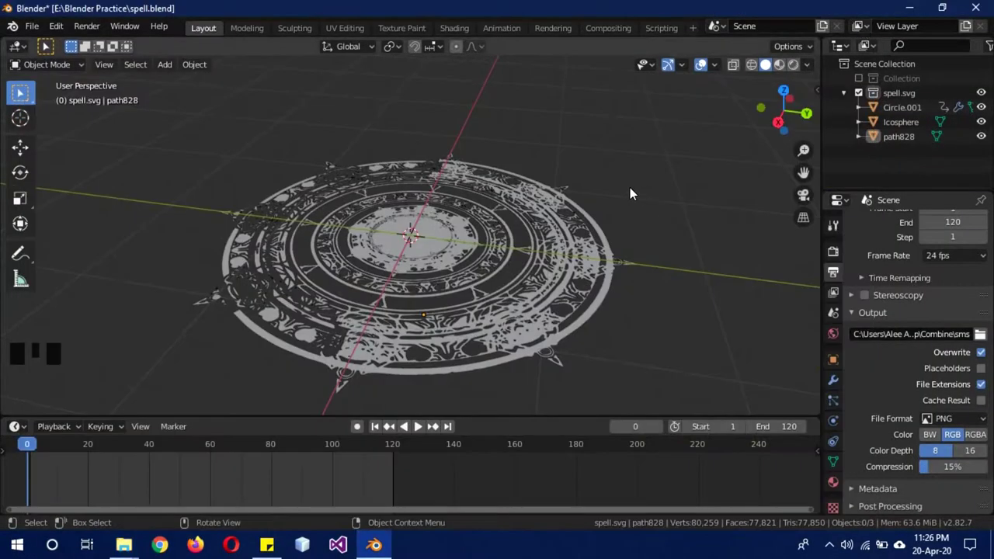
{"action": "left_click", "coordinate": [694, 29]}
{"action": "mouse_move", "coordinate": [634, 113]}
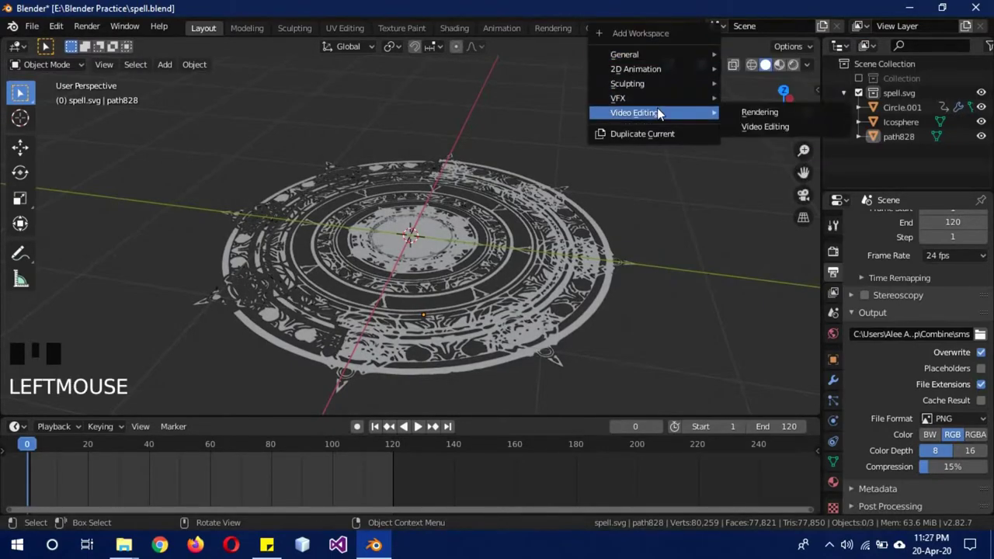
{"action": "left_click", "coordinate": [776, 127]}
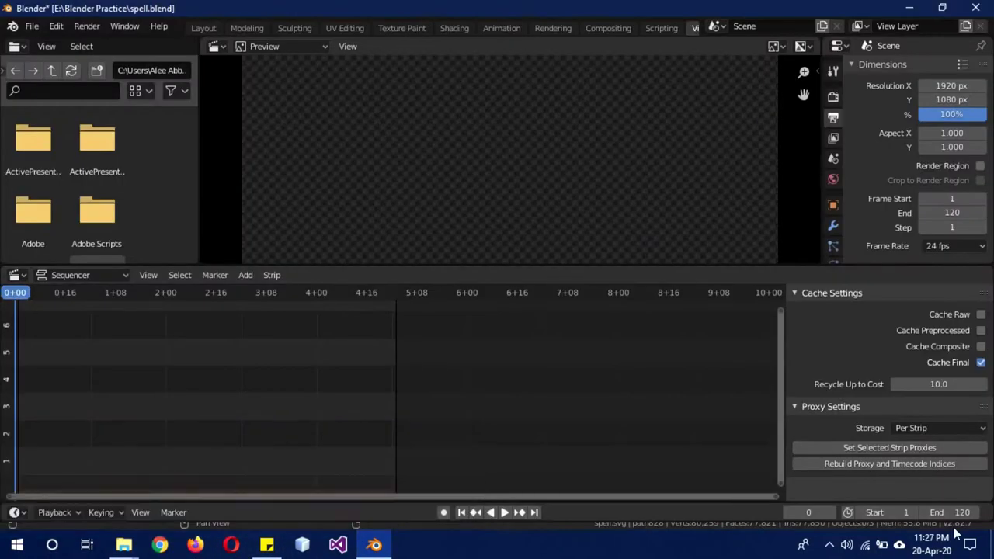
Change the scene end frame from 120 to 100.
{"action": "left_click", "coordinate": [946, 512]}
{"action": "type", "text": "1"}
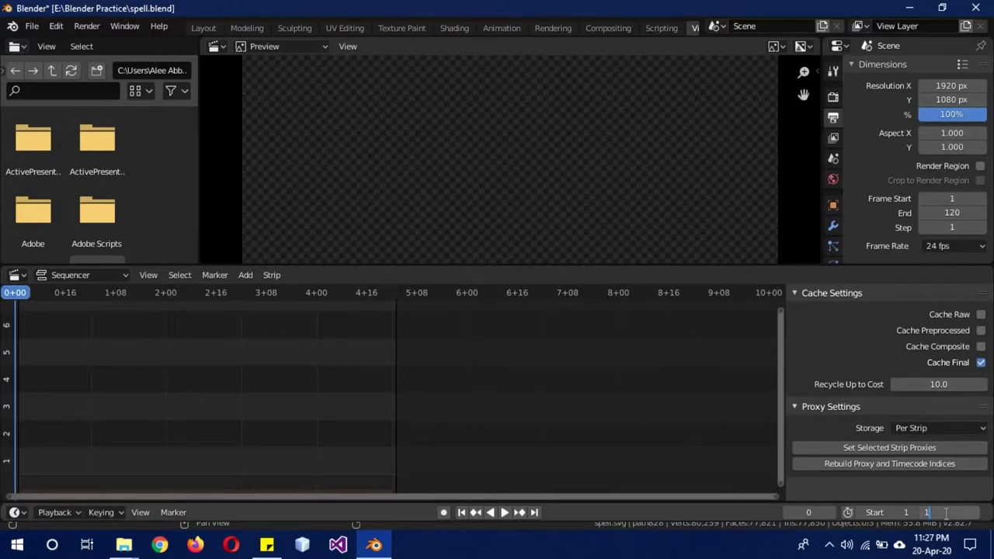
{"action": "type", "text": "00"}
{"action": "key", "text": "Return"}
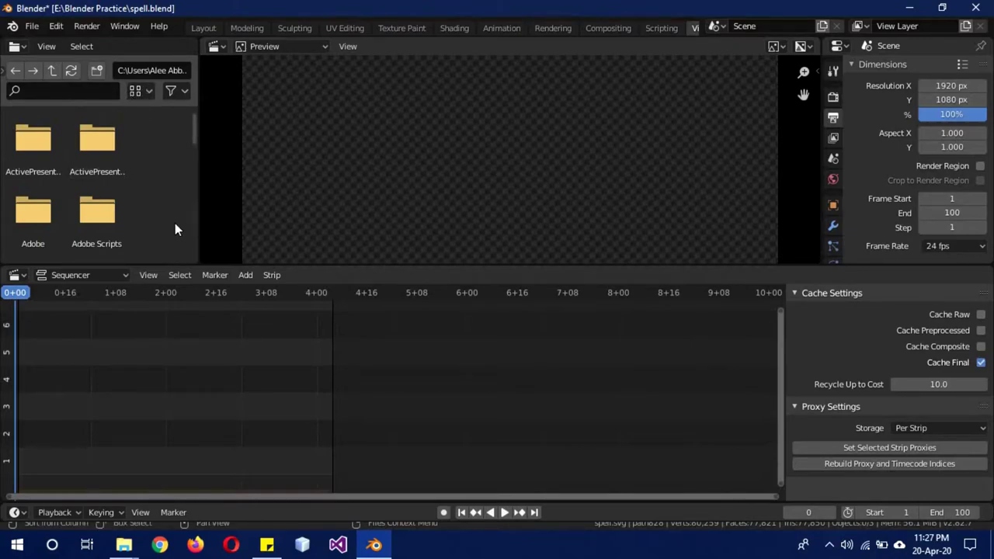
Start adding an Image strip and browse to the Desktop\Combine folder.
{"action": "left_click", "coordinate": [247, 277]}
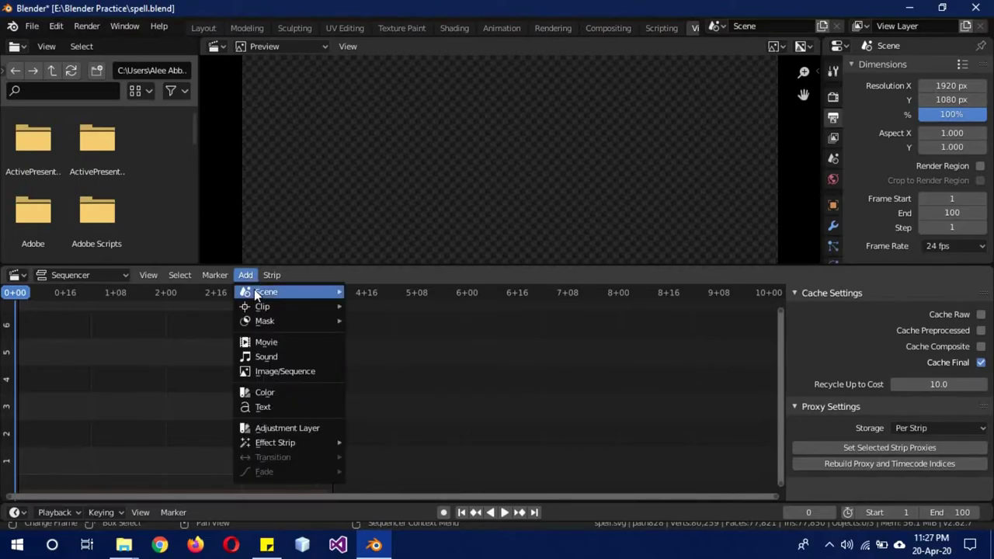
{"action": "left_click", "coordinate": [294, 374]}
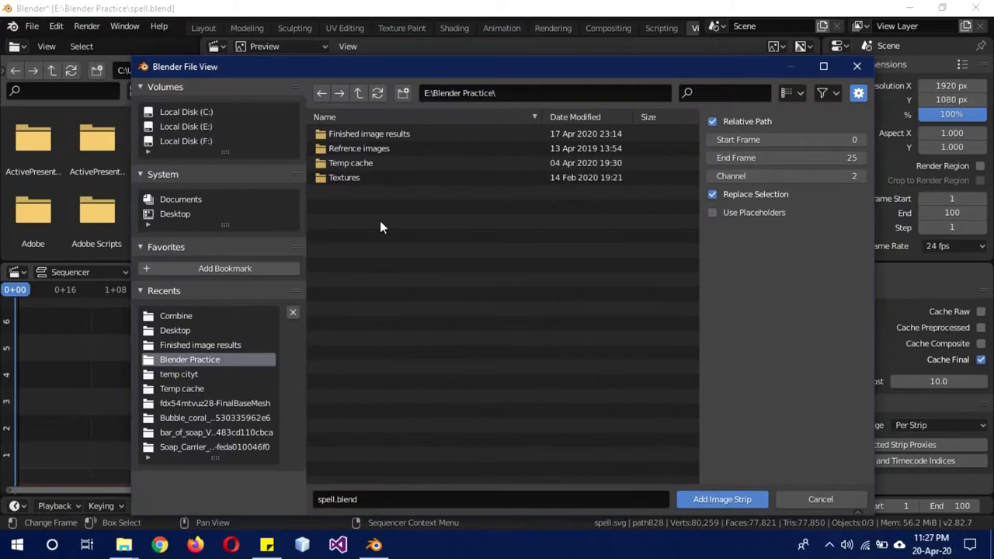
{"action": "left_click", "coordinate": [180, 213]}
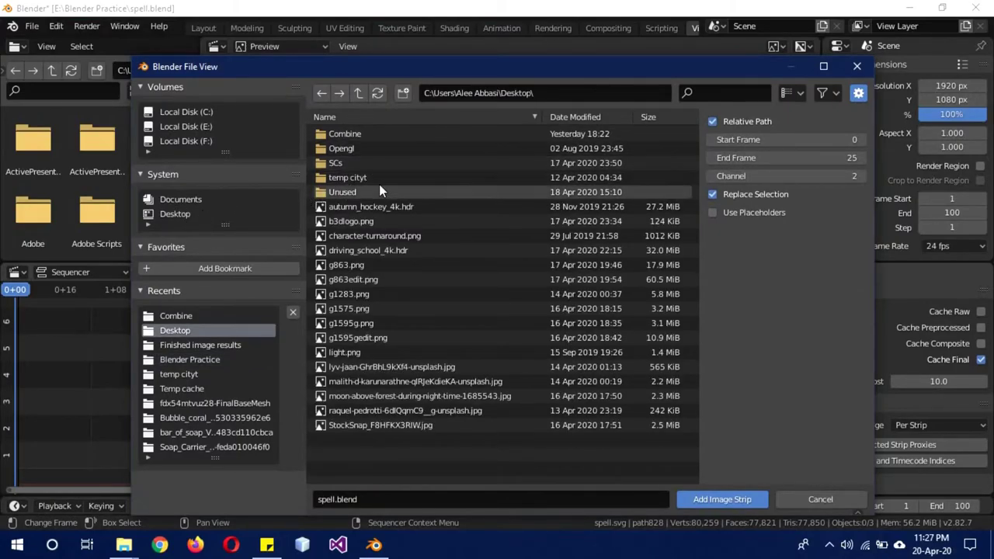
{"action": "double_click", "coordinate": [359, 133]}
Select every Particle PNG frame from Particle0001.png onward and add them as an image strip.
{"action": "left_click", "coordinate": [386, 133]}
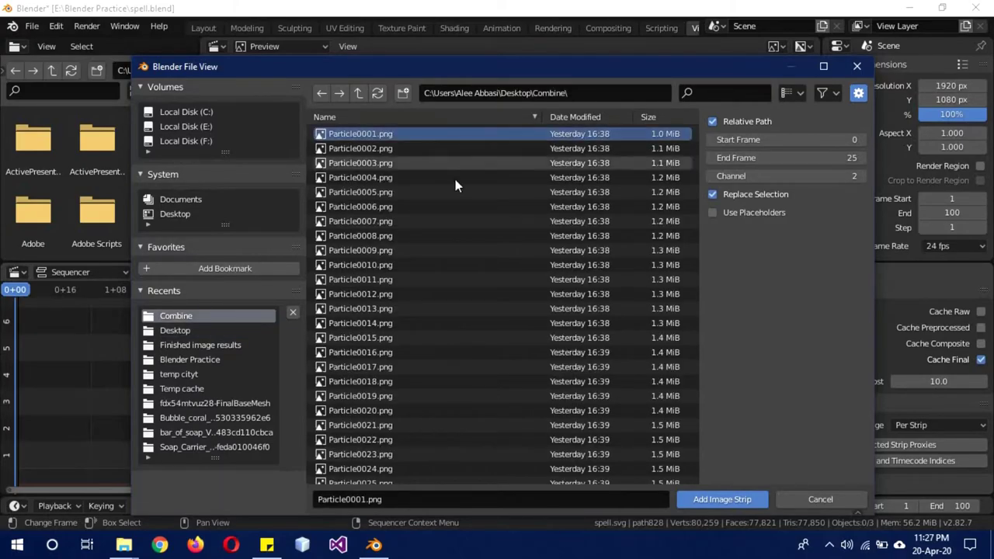
{"action": "scroll", "coordinate": [455, 185], "scroll_direction": "down", "scroll_amount": 5}
{"action": "scroll", "coordinate": [493, 241], "scroll_direction": "down", "scroll_amount": 5}
{"action": "scroll", "coordinate": [487, 273], "scroll_direction": "down", "scroll_amount": 5}
{"action": "scroll", "coordinate": [487, 273], "scroll_direction": "down", "scroll_amount": 4}
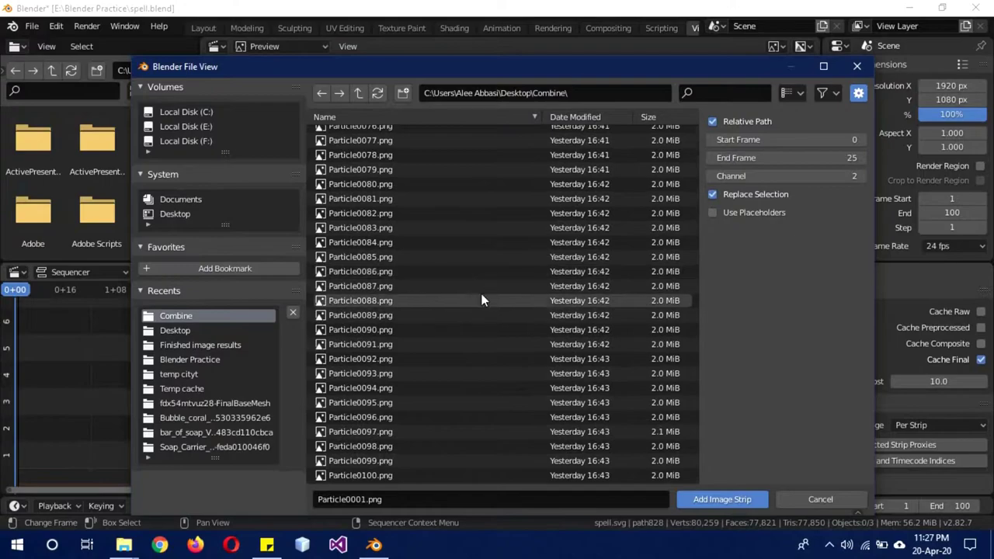
{"action": "left_click", "coordinate": [392, 475], "text": "shift"}
{"action": "scroll", "coordinate": [427, 382], "scroll_direction": "up", "scroll_amount": 15}
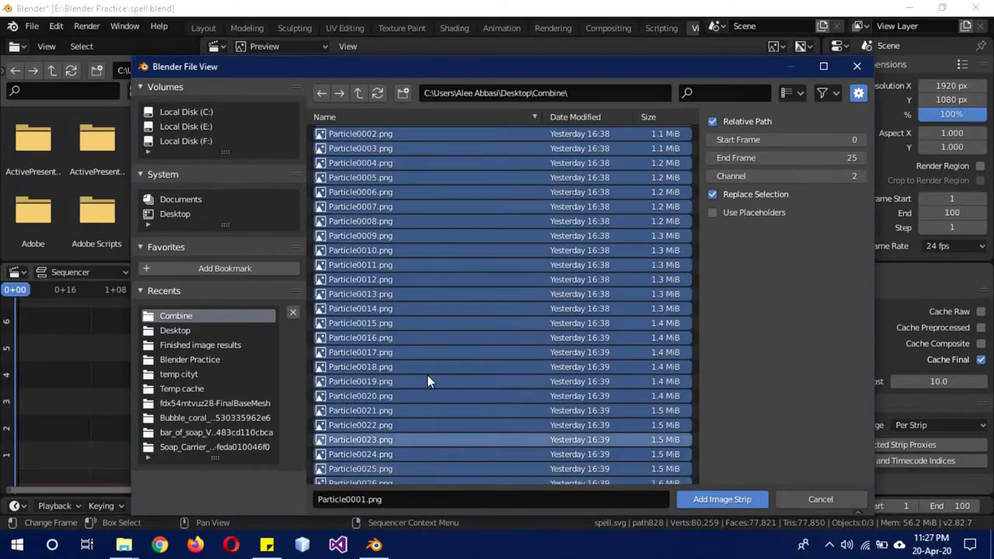
{"action": "left_click", "coordinate": [728, 499]}
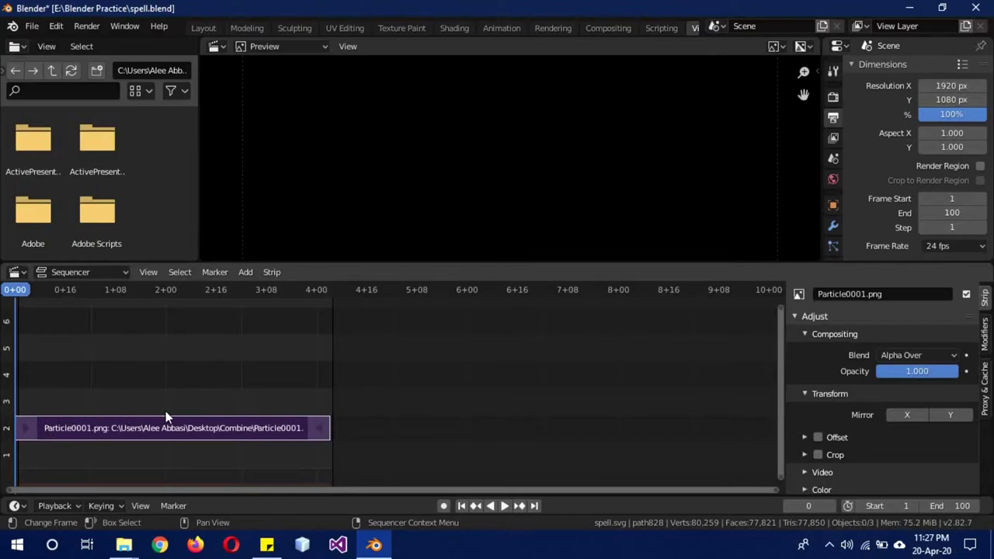
Play the Particle strip, pause around frame 29, and rewind the playhead to frame 0.
{"action": "left_click", "coordinate": [508, 506]}
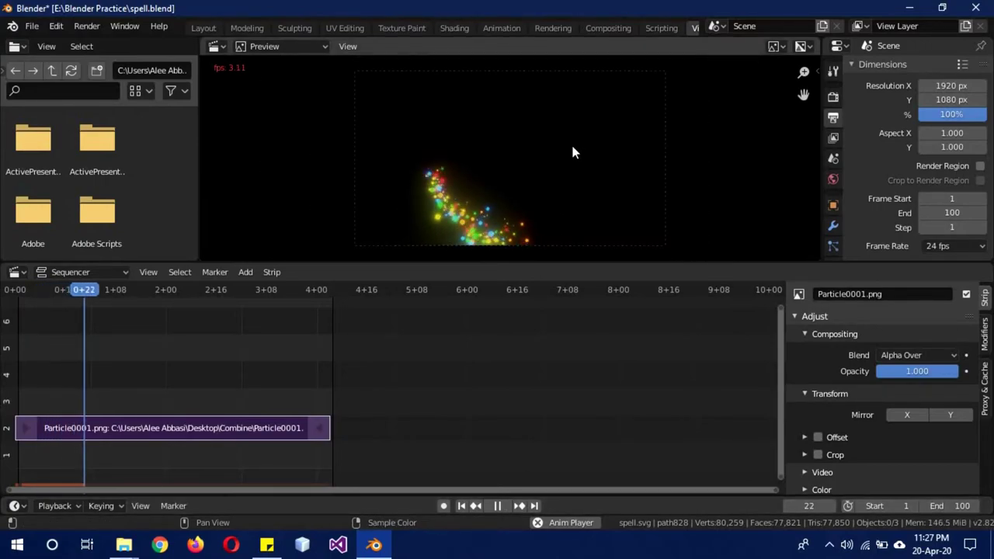
{"action": "left_click", "coordinate": [501, 505]}
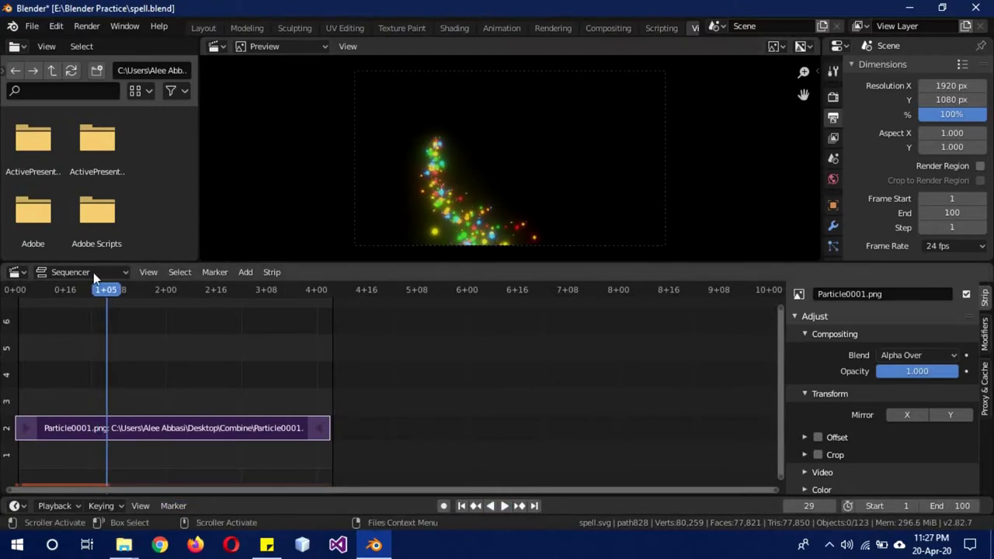
{"action": "left_click_drag", "start_coordinate": [65, 293], "coordinate": [7, 295]}
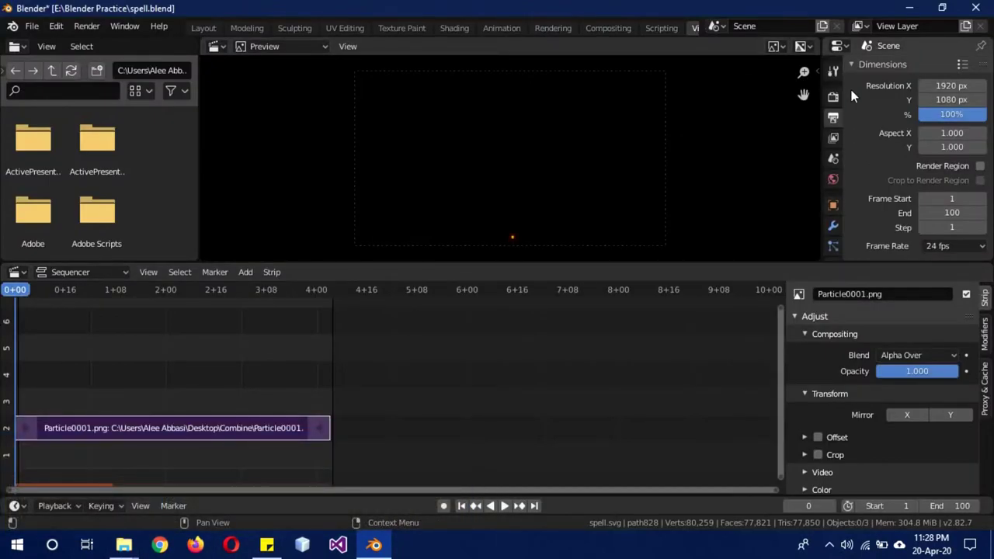
Scroll to the Output panel of the Output properties and open the File Format dropdown.
{"action": "left_click", "coordinate": [832, 96]}
{"action": "scroll", "coordinate": [893, 144], "scroll_direction": "down", "scroll_amount": 3}
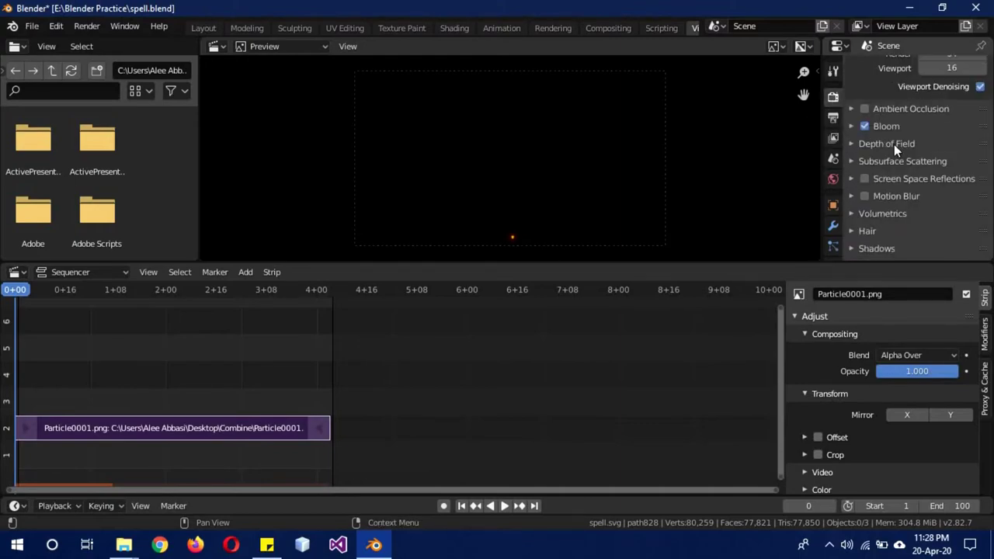
{"action": "scroll", "coordinate": [894, 144], "scroll_direction": "down", "scroll_amount": 2}
{"action": "left_click", "coordinate": [833, 135]}
{"action": "left_click", "coordinate": [834, 118]}
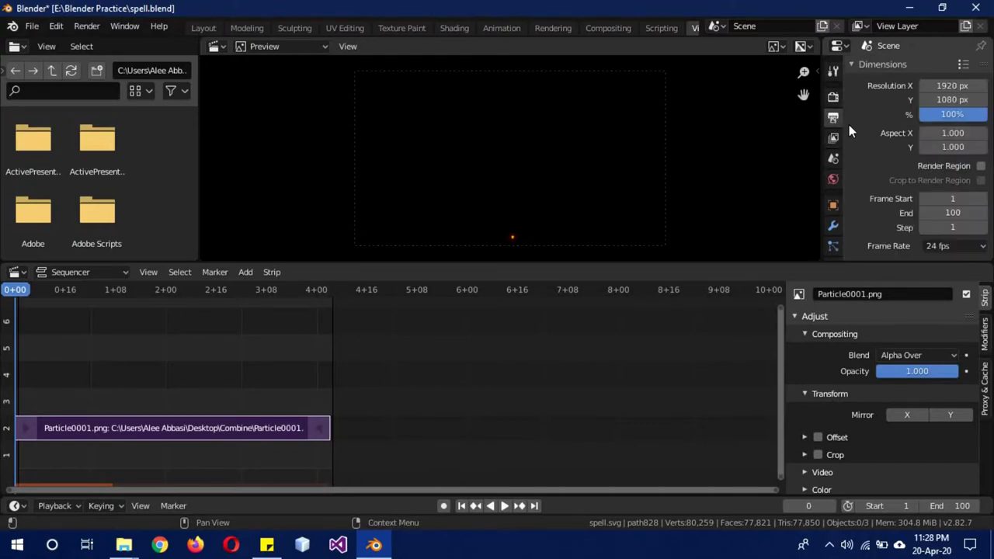
{"action": "scroll", "coordinate": [849, 129], "scroll_direction": "down", "scroll_amount": 2}
{"action": "scroll", "coordinate": [858, 140], "scroll_direction": "down", "scroll_amount": 2}
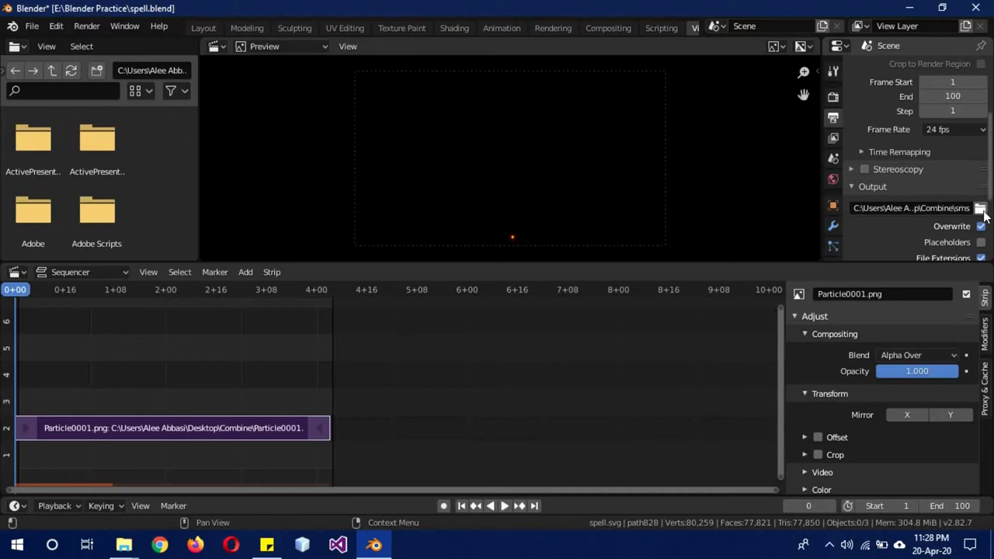
{"action": "scroll", "coordinate": [894, 227], "scroll_direction": "down", "scroll_amount": 1}
{"action": "scroll", "coordinate": [923, 222], "scroll_direction": "down", "scroll_amount": 2}
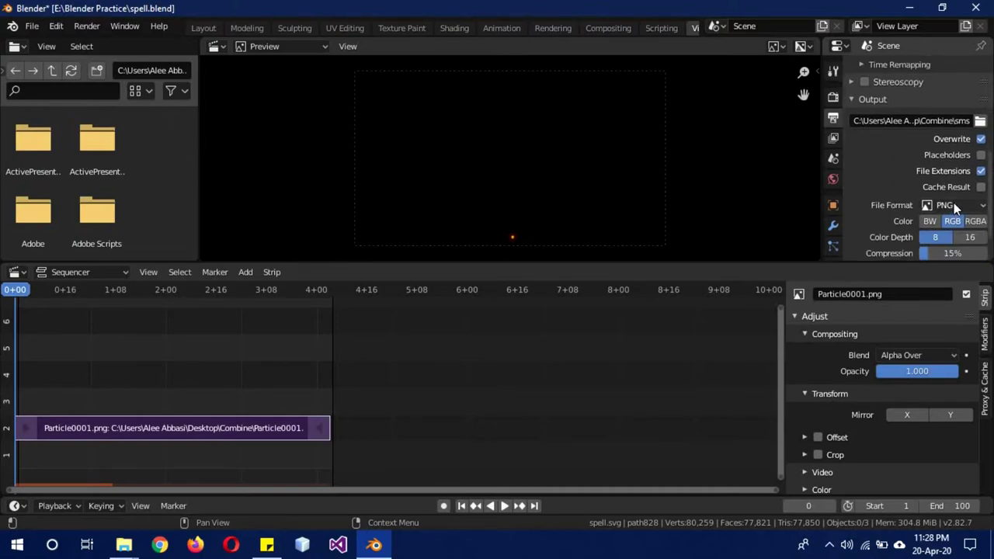
{"action": "left_click", "coordinate": [953, 204]}
Choose FFmpeg Video as the file format and set the Encoding container to MPEG-4.
{"action": "left_click", "coordinate": [911, 293]}
{"action": "scroll", "coordinate": [897, 200], "scroll_direction": "down", "scroll_amount": 1}
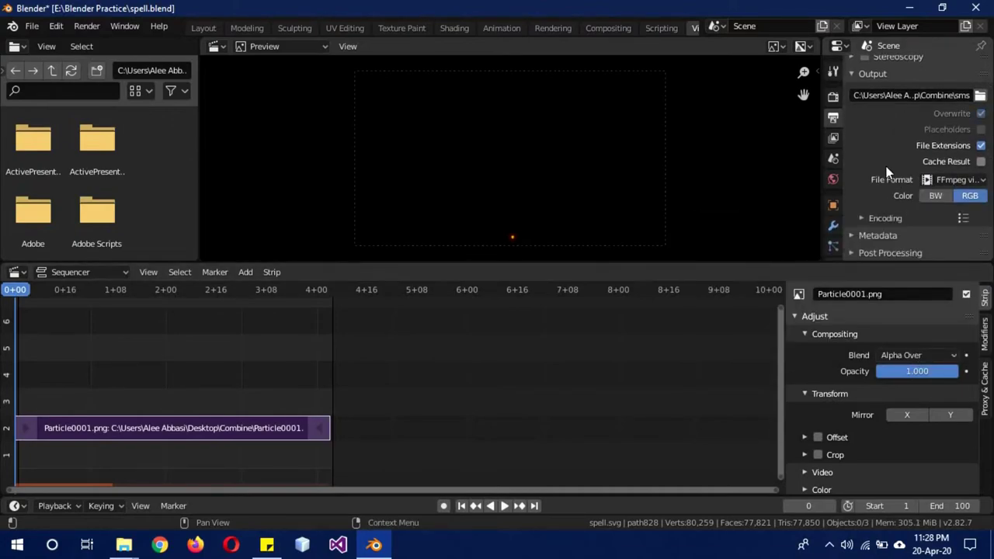
{"action": "left_click", "coordinate": [876, 217]}
{"action": "scroll", "coordinate": [893, 187], "scroll_direction": "down", "scroll_amount": 3}
{"action": "left_click", "coordinate": [941, 150]}
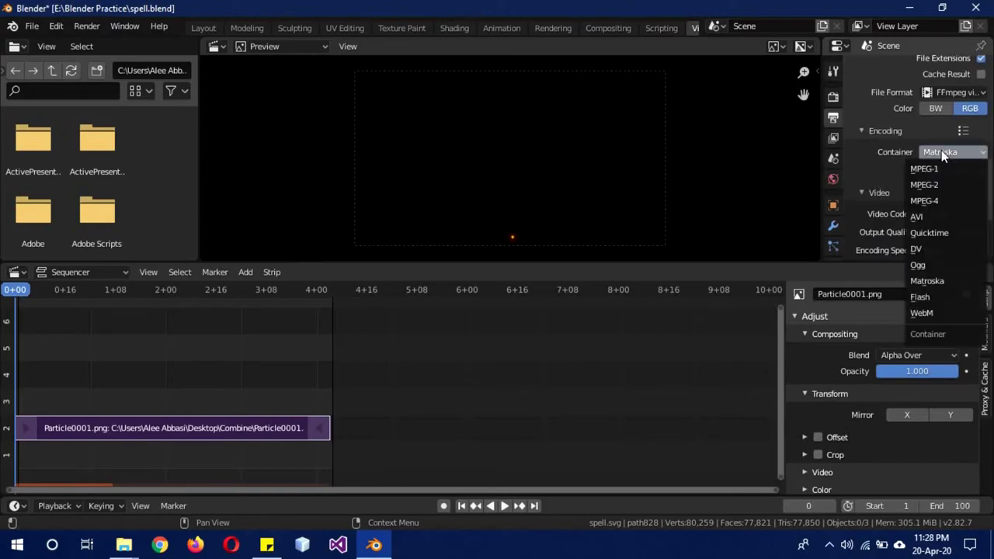
{"action": "left_click", "coordinate": [947, 197]}
Set output quality to Constant Bitrate and the video codec to MPEG-4 (divx).
{"action": "scroll", "coordinate": [886, 189], "scroll_direction": "down", "scroll_amount": 2}
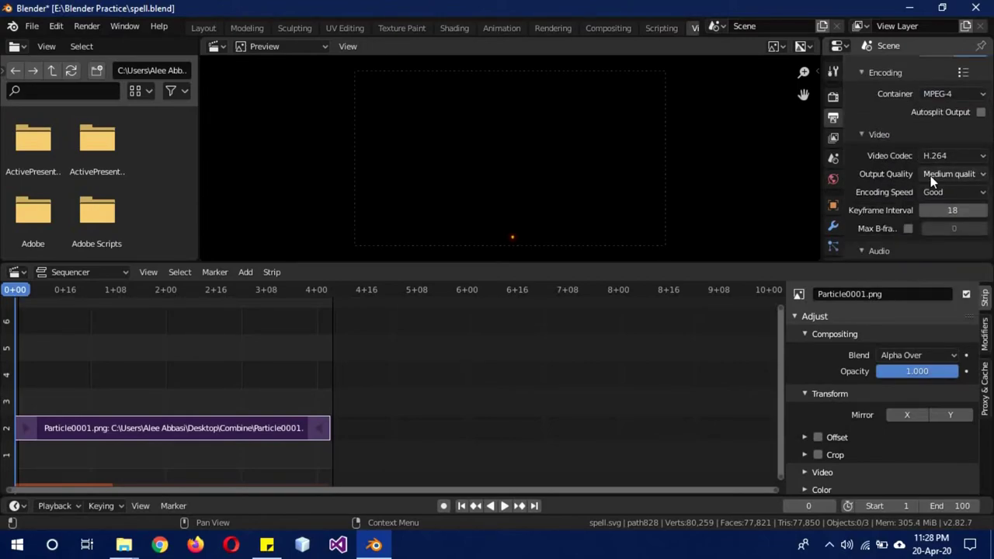
{"action": "left_click", "coordinate": [930, 174]}
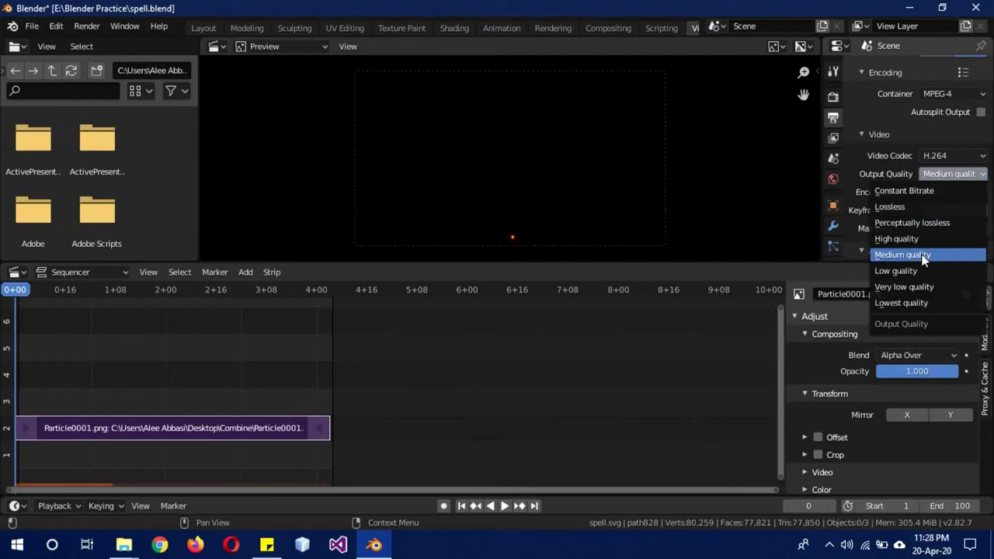
{"action": "left_click", "coordinate": [912, 192]}
{"action": "left_click", "coordinate": [948, 156]}
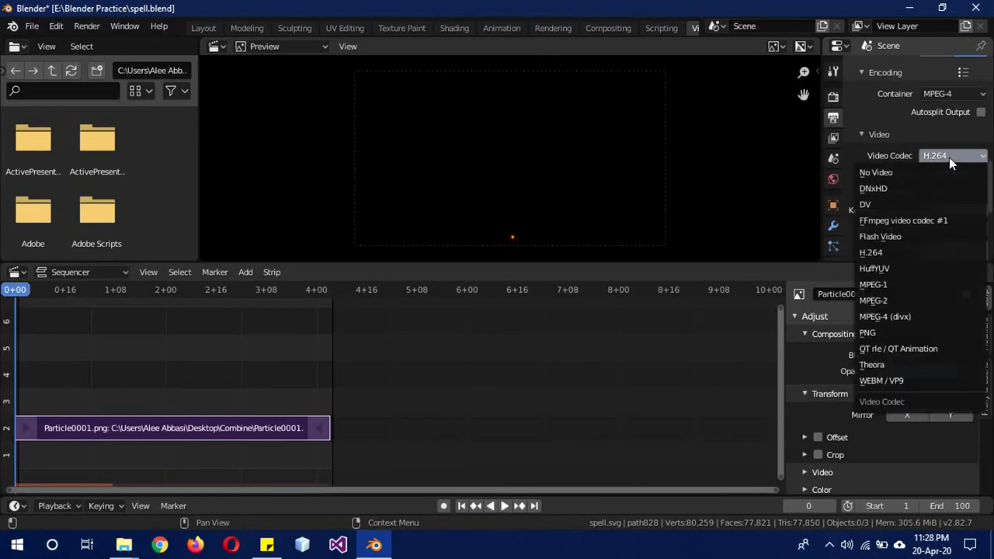
{"action": "left_click", "coordinate": [902, 316]}
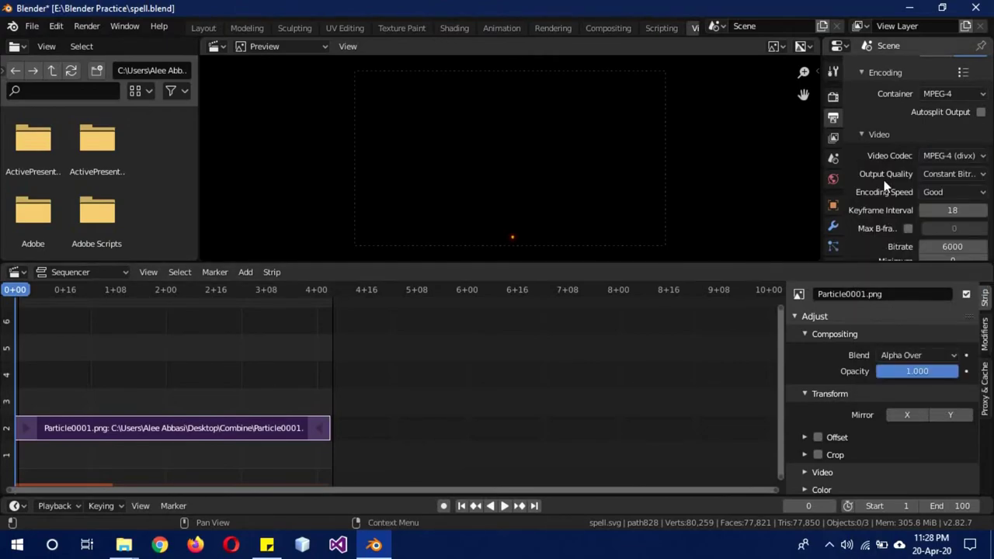
{"action": "scroll", "coordinate": [884, 178], "scroll_direction": "down", "scroll_amount": 4}
Render the animation and play Particle0001-0100.mp4 from the Combine folder.
{"action": "left_click", "coordinate": [87, 26]}
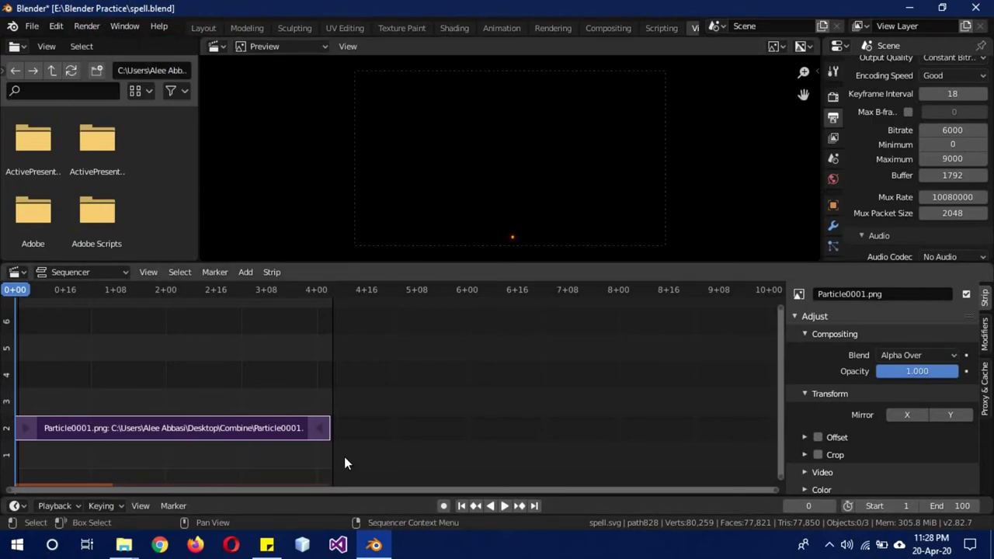
{"action": "mouse_move", "coordinate": [124, 544]}
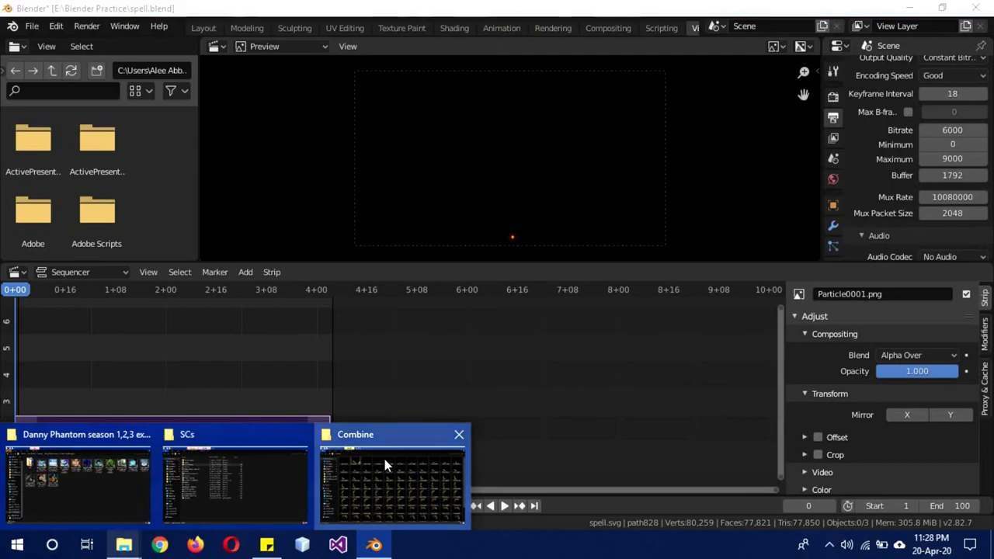
{"action": "left_click", "coordinate": [385, 459]}
{"action": "left_click", "coordinate": [245, 93]}
{"action": "double_click", "coordinate": [244, 94]}
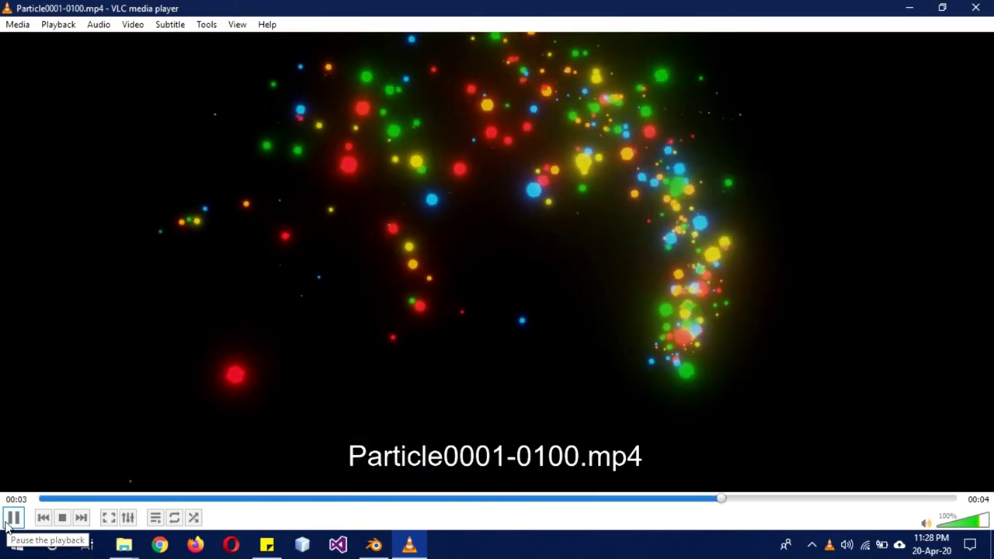
Pause and close VLC, then bring Blender's sequencer with the Particle strip back.
{"action": "left_click", "coordinate": [6, 525]}
{"action": "left_click", "coordinate": [975, 8]}
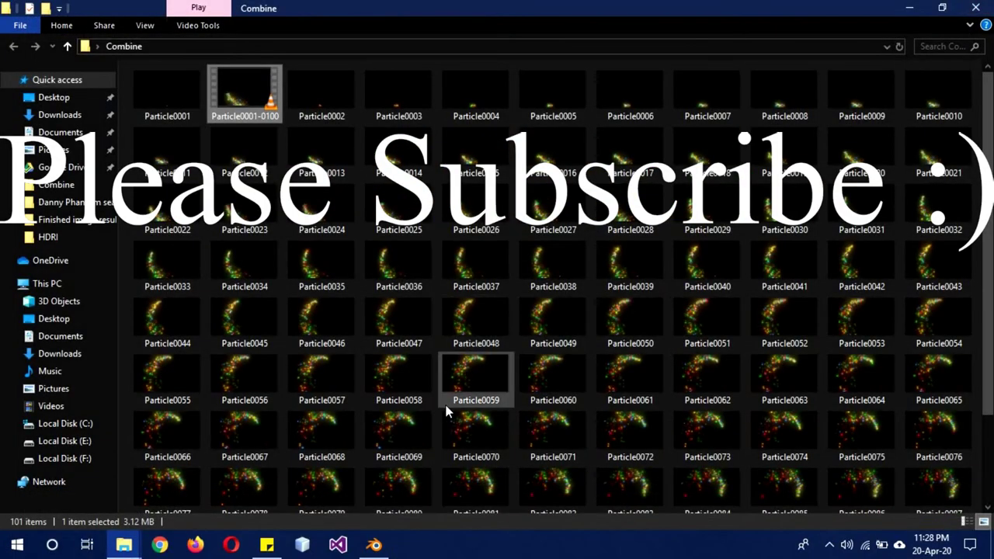
{"action": "left_click", "coordinate": [374, 545]}
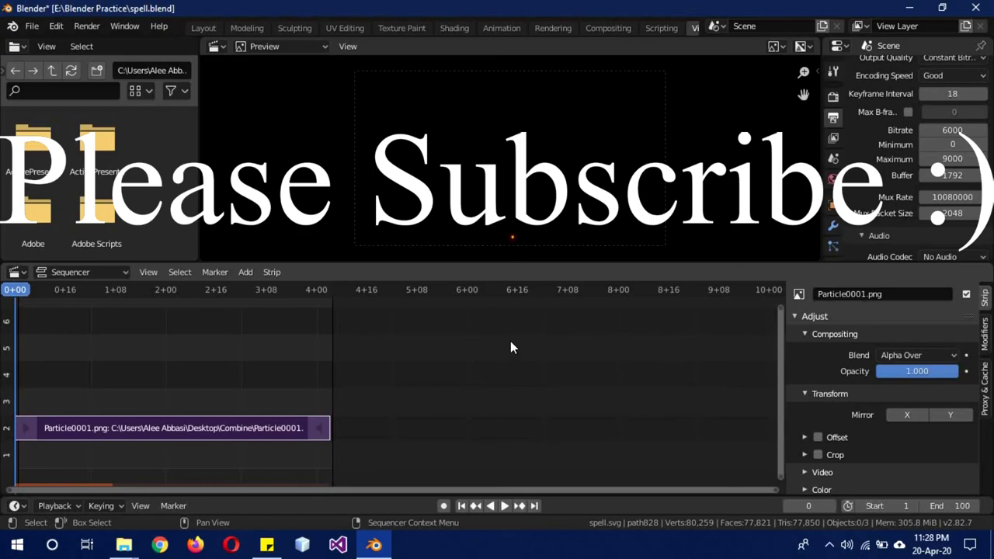